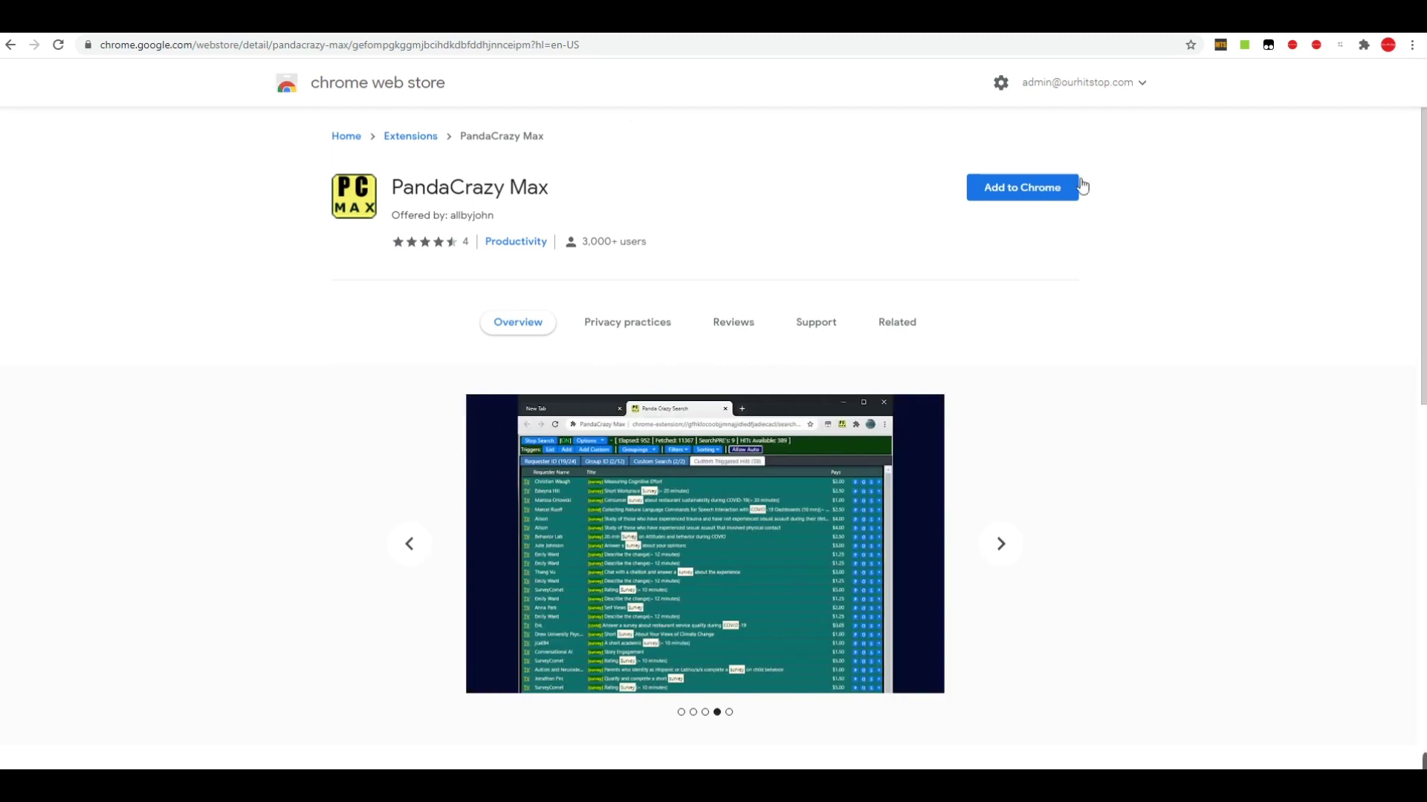
Step: Add the PandaCrazy Max extension to Chrome from its Web Store page and confirm
{"action": "left_click", "coordinate": [1025, 194]}
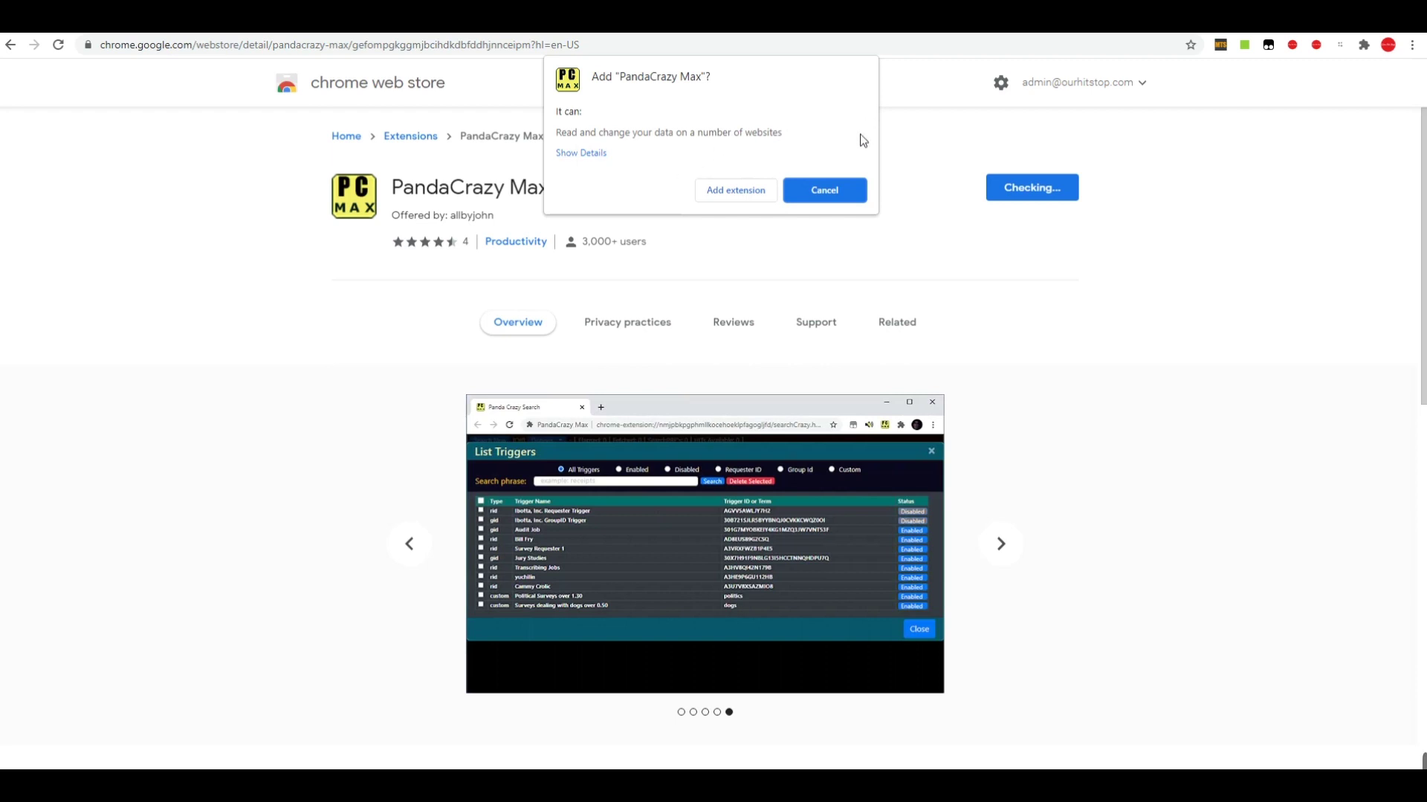
{"action": "left_click", "coordinate": [721, 191]}
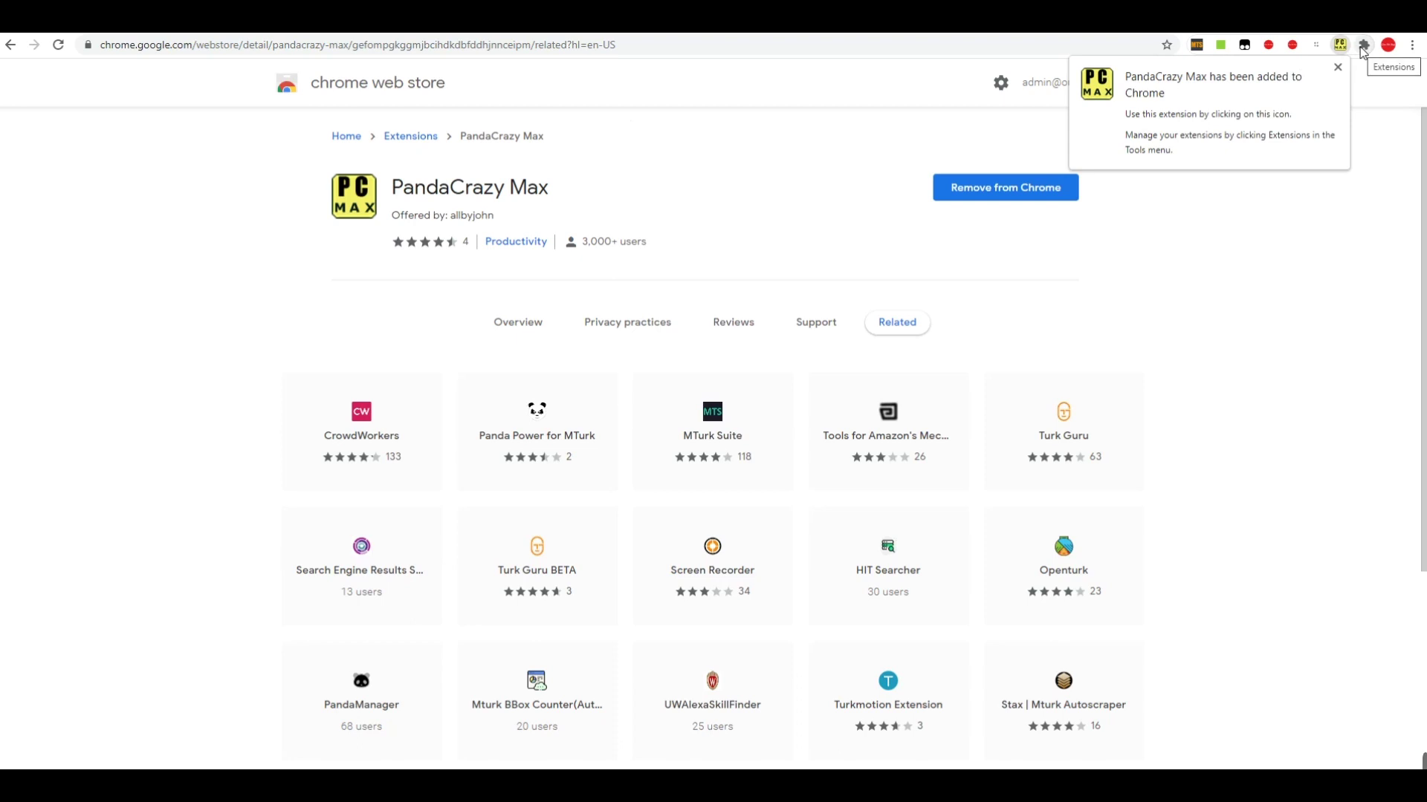
Step: Pin PandaCrazy Max to the Chrome toolbar from the Extensions menu
{"action": "left_click", "coordinate": [1364, 46]}
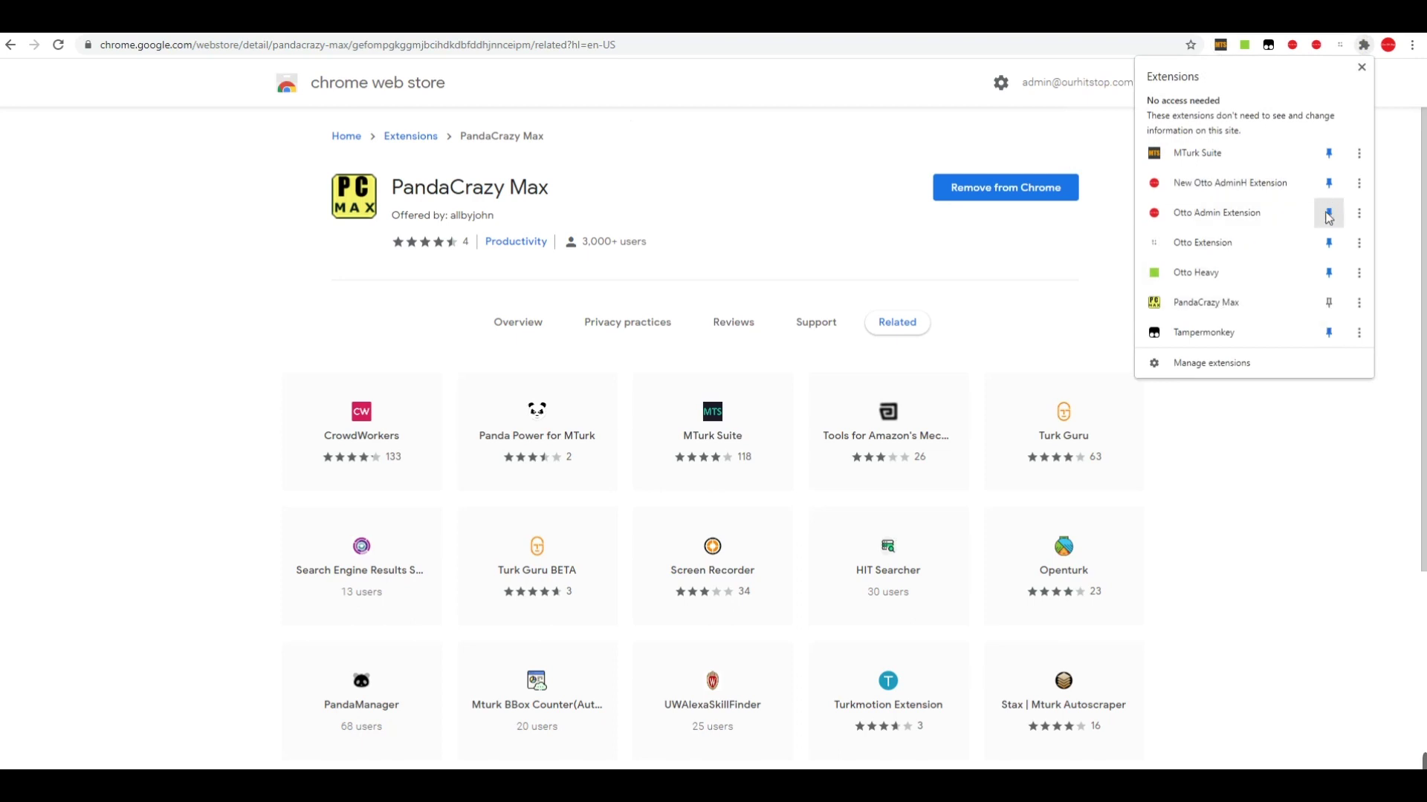
{"action": "left_click", "coordinate": [1329, 306]}
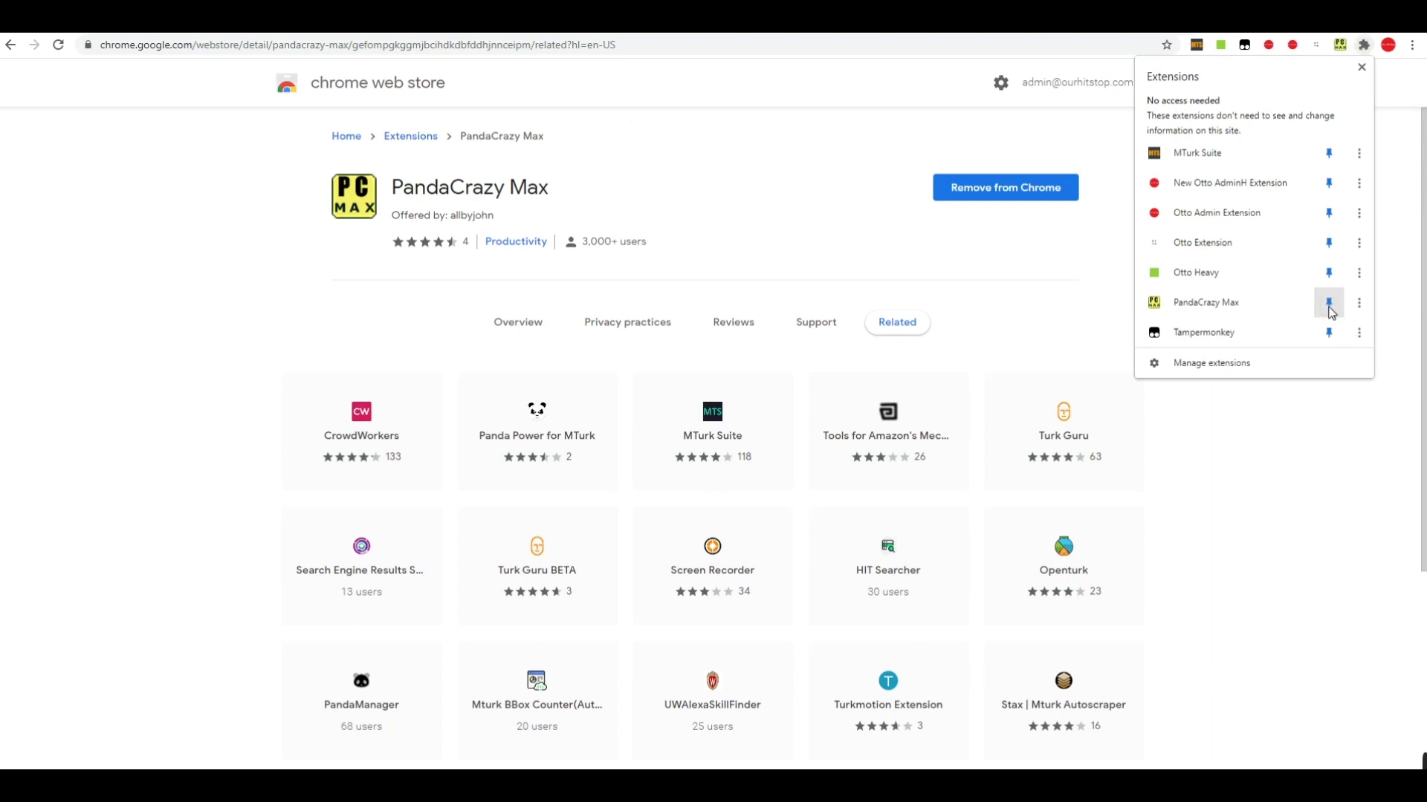
{"action": "left_click", "coordinate": [1090, 251]}
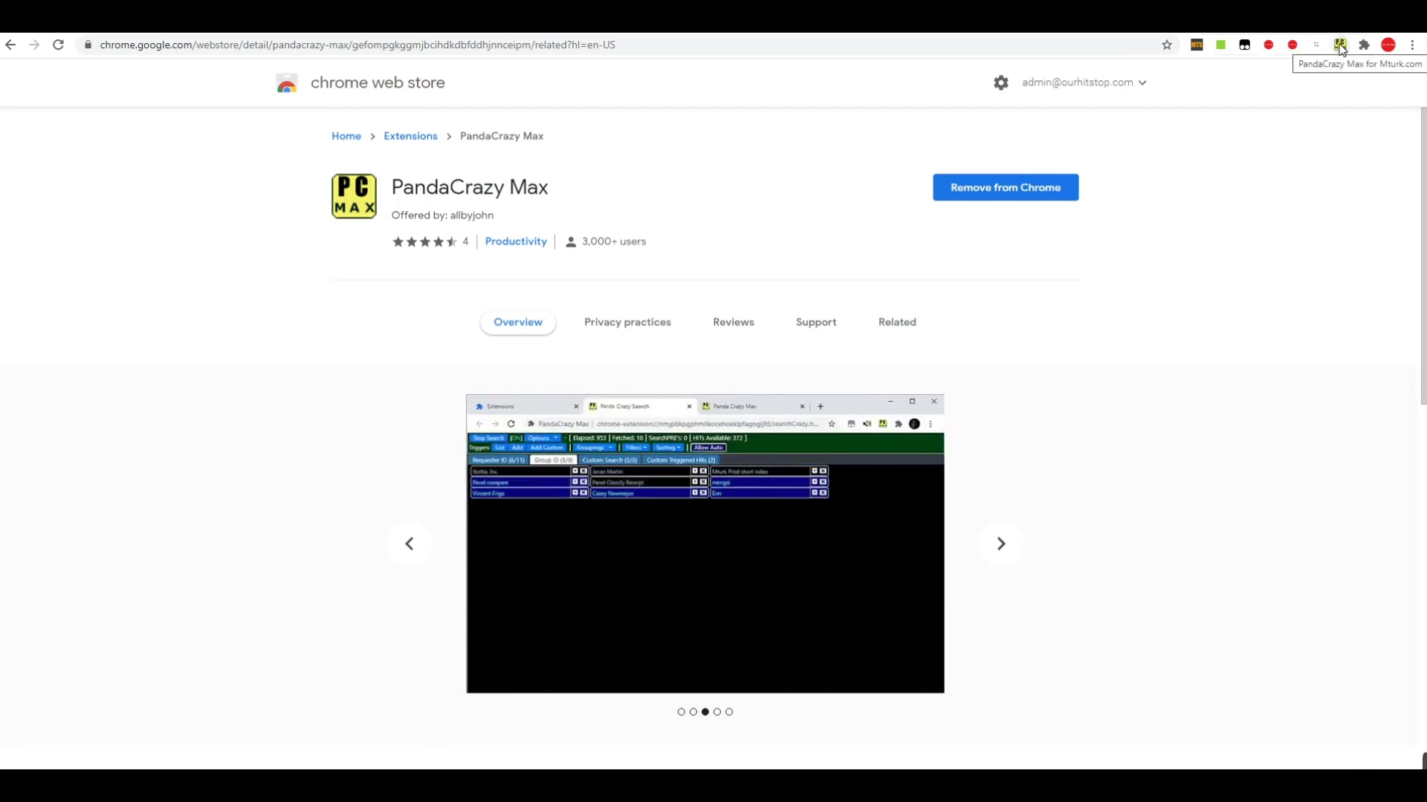
Step: Launch the PandaCrazy Max main page from its pinned toolbar icon
{"action": "left_click", "coordinate": [1341, 46]}
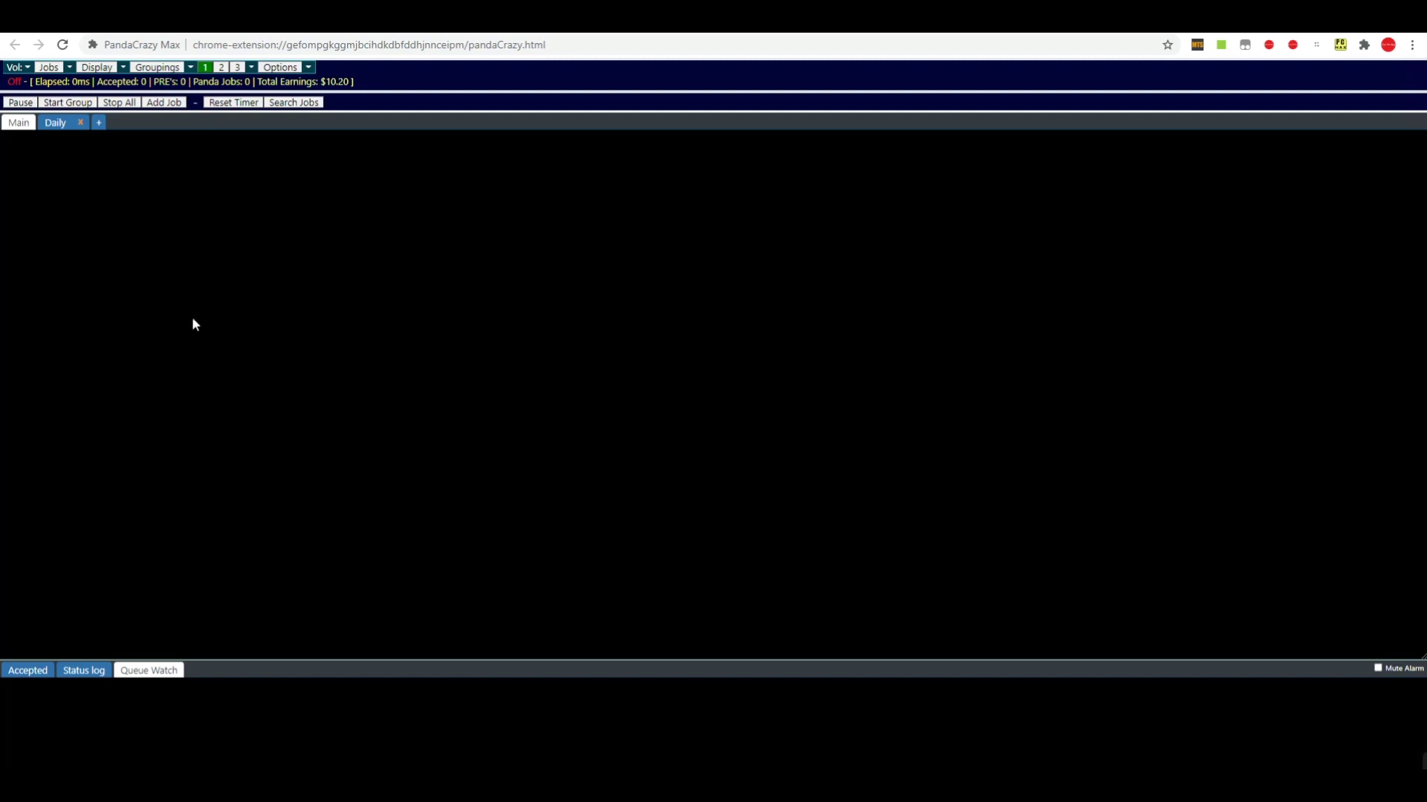
{"action": "left_click", "coordinate": [28, 68]}
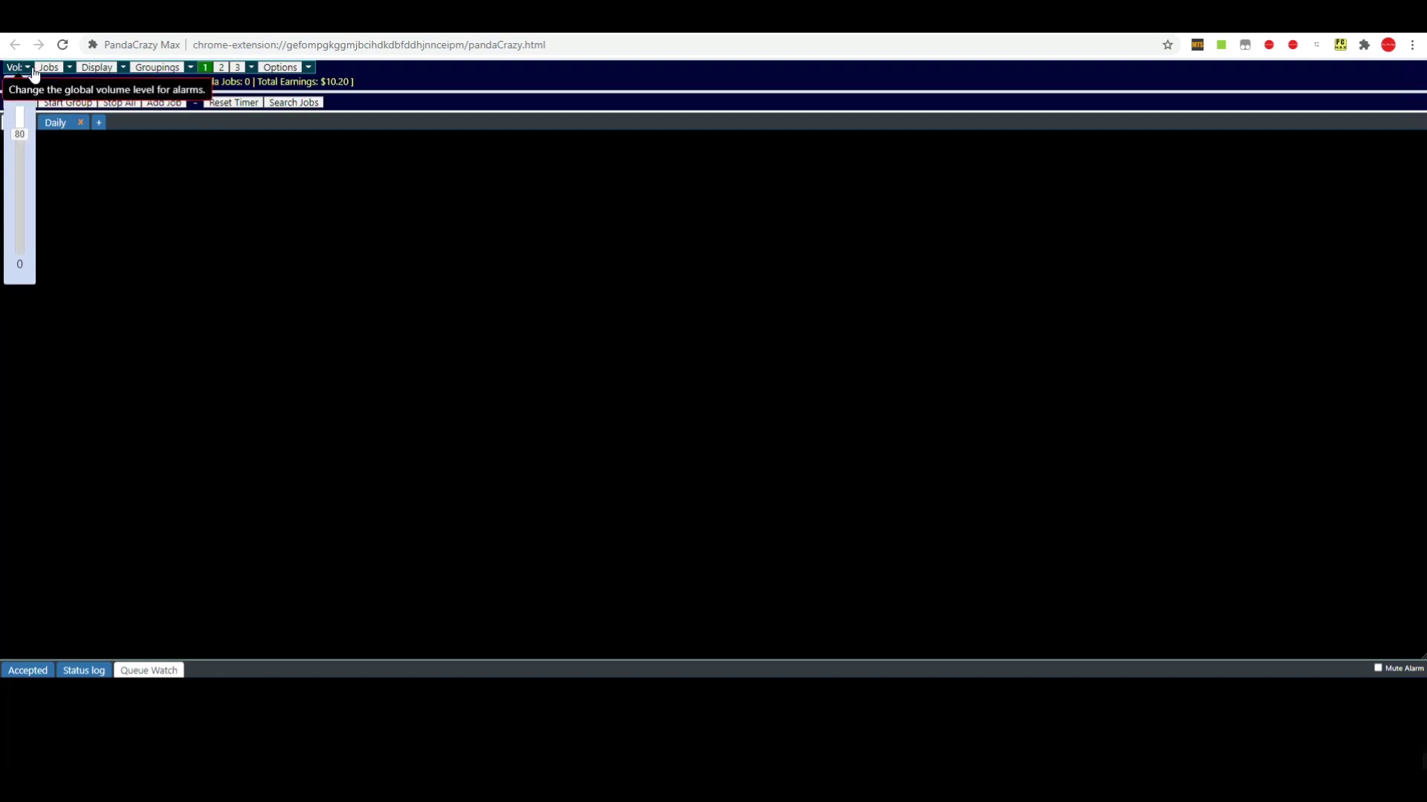
{"action": "left_click", "coordinate": [69, 68]}
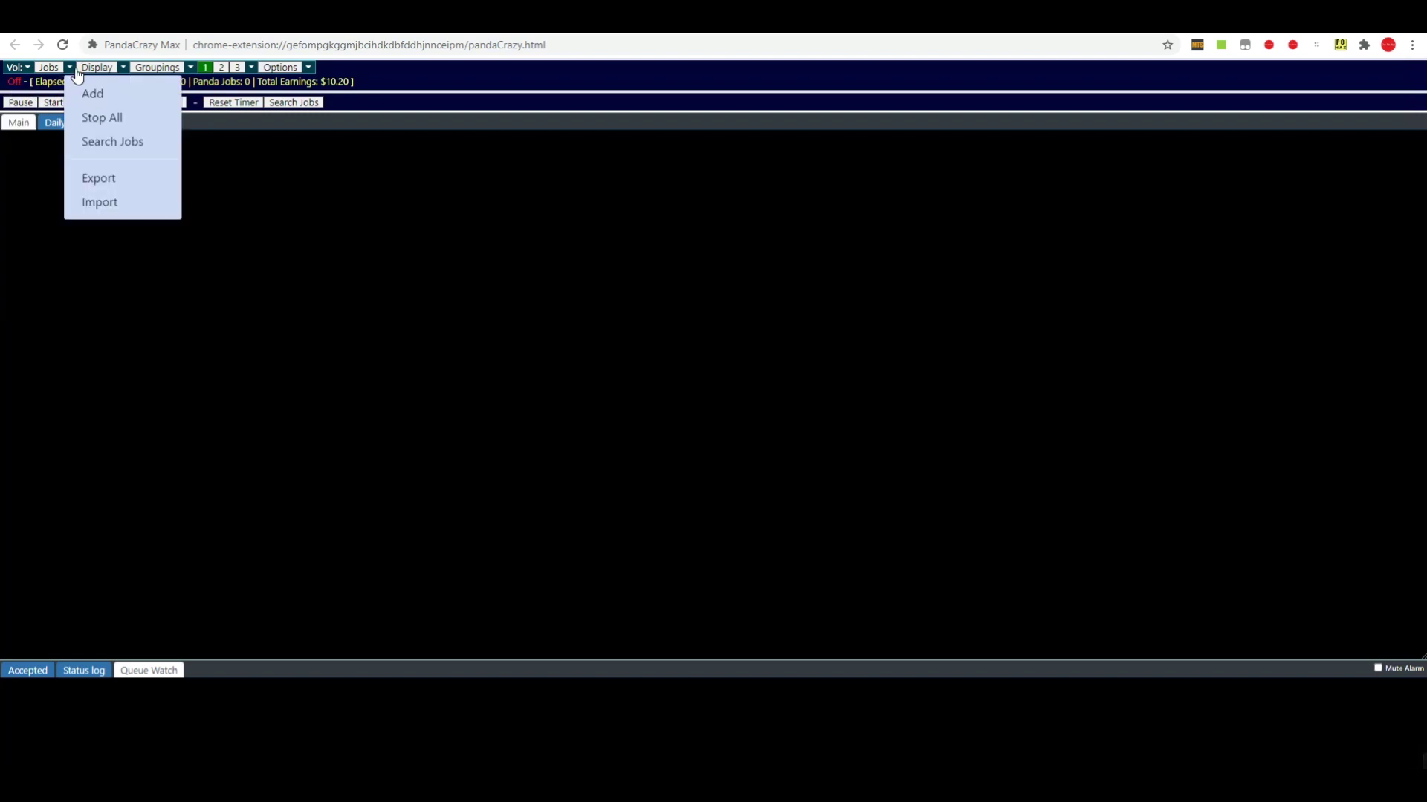
{"action": "left_click", "coordinate": [38, 204]}
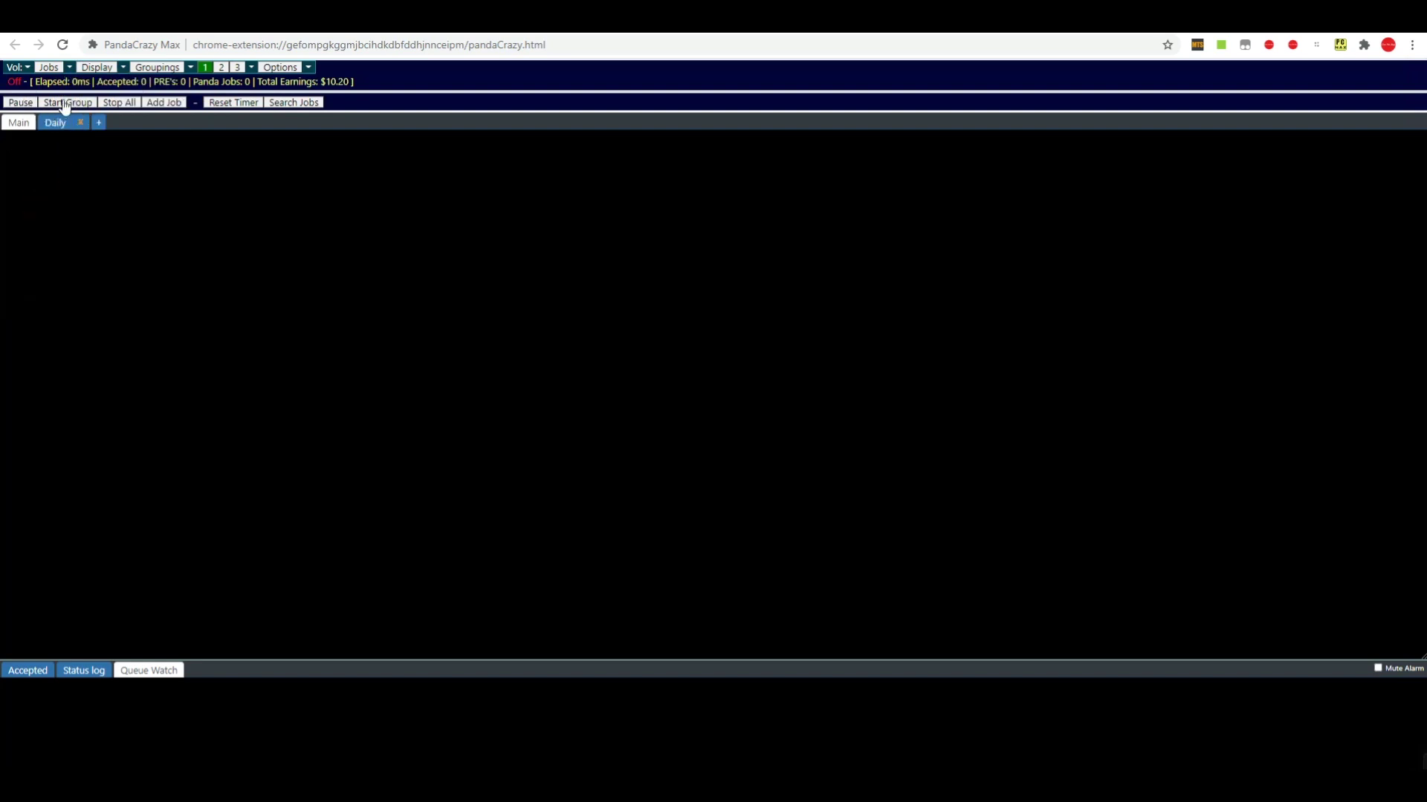
{"action": "left_click", "coordinate": [123, 68]}
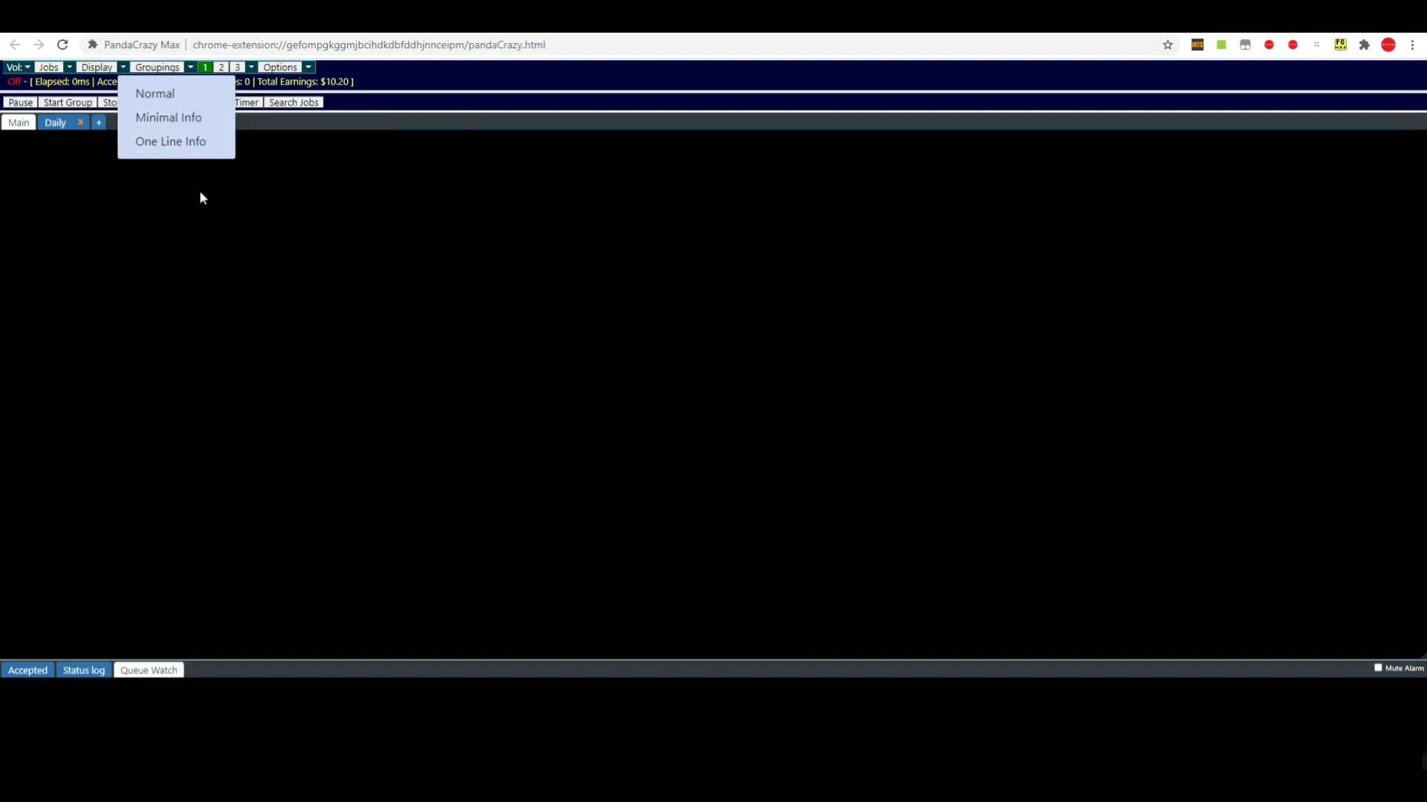
{"action": "left_click", "coordinate": [146, 233]}
{"action": "left_click", "coordinate": [191, 68]}
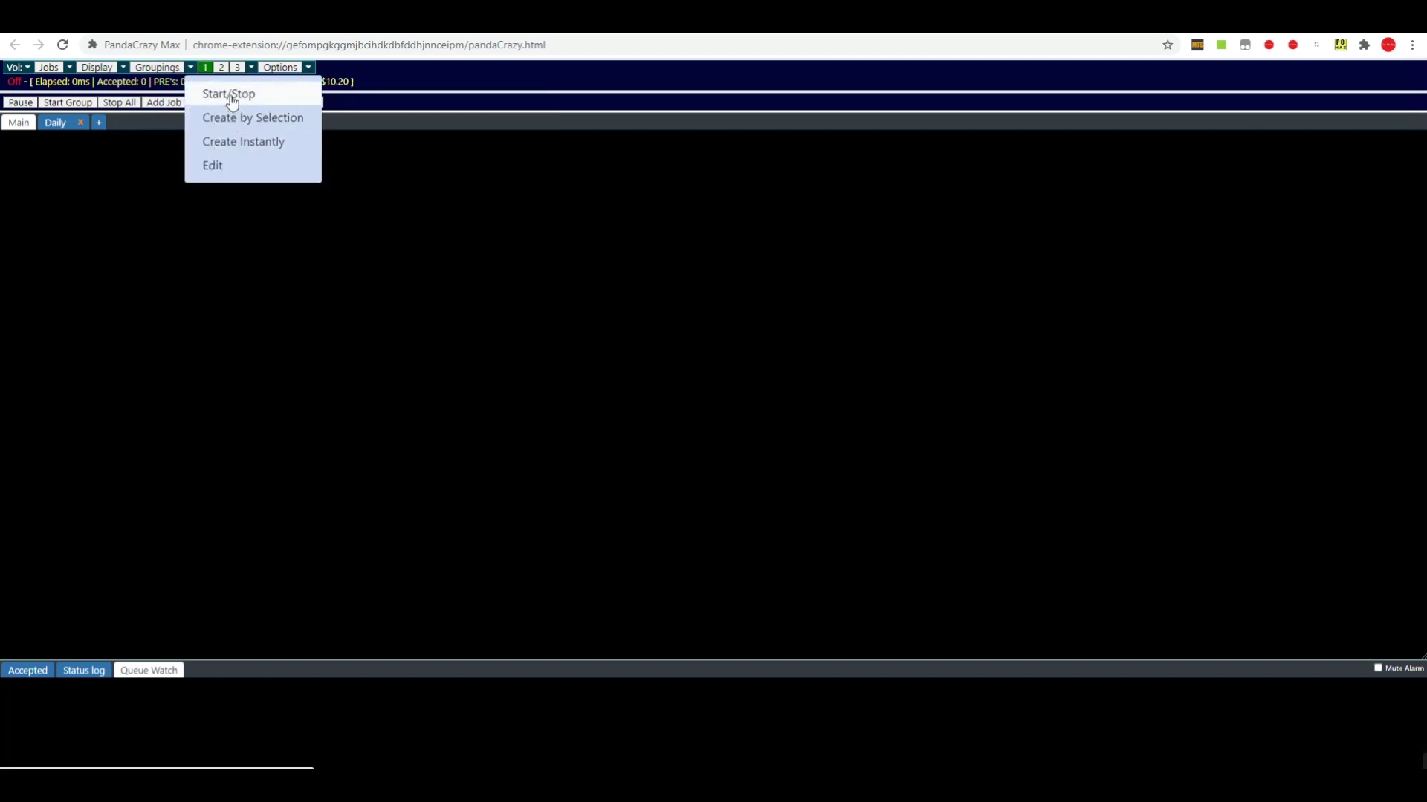
{"action": "left_click", "coordinate": [152, 175]}
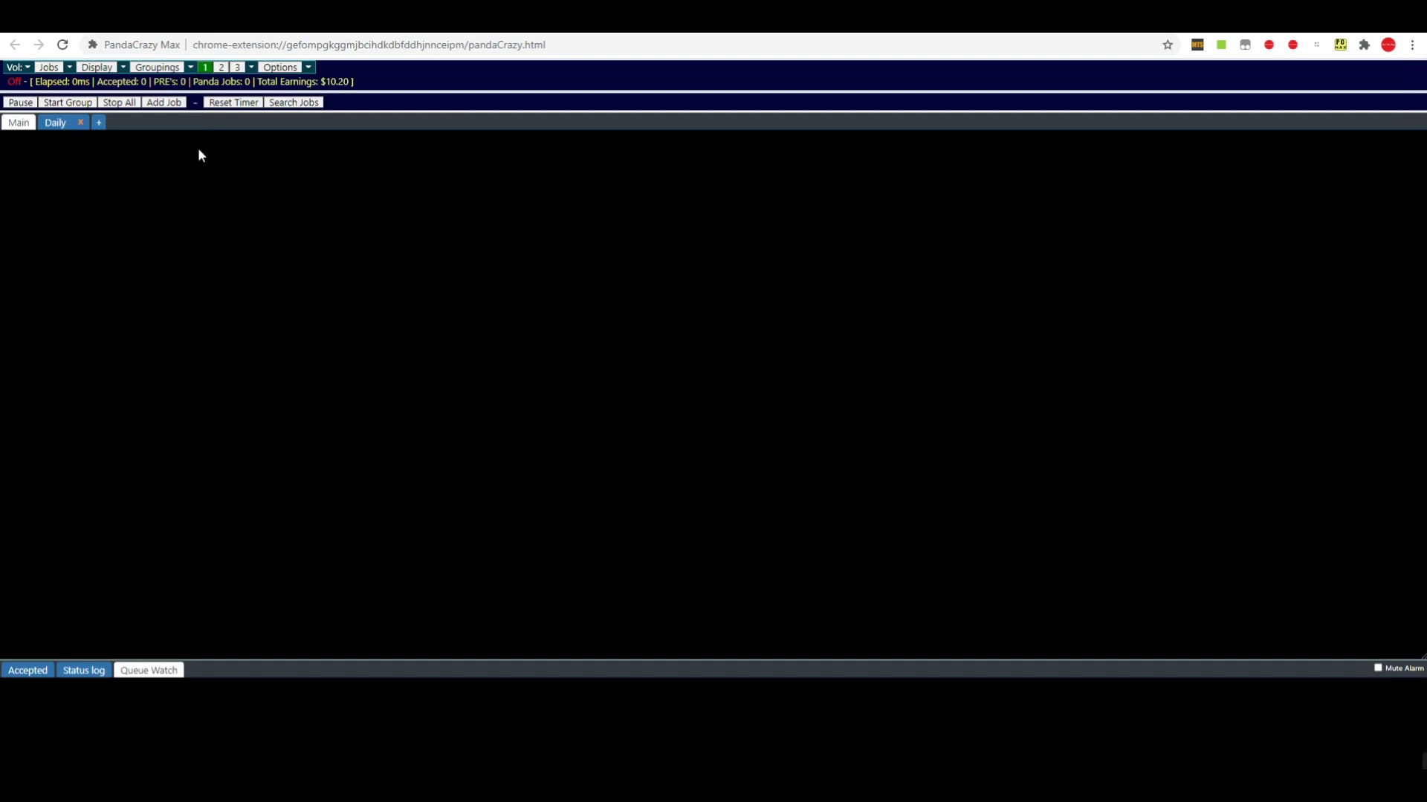
Step: Bring up the Edit Timers dialog from the timer dropdown beside the 3 button
{"action": "left_click", "coordinate": [251, 69]}
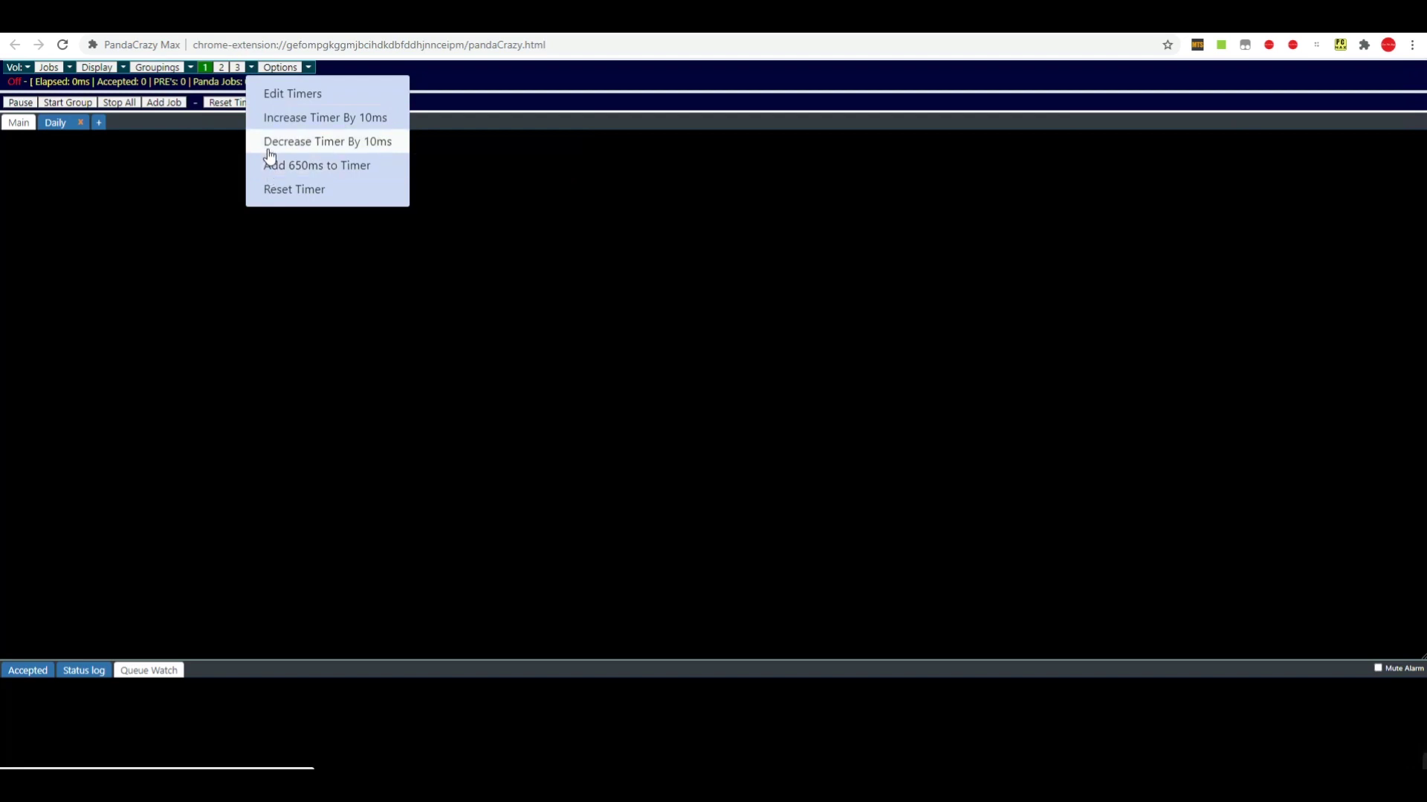
{"action": "left_click", "coordinate": [291, 95]}
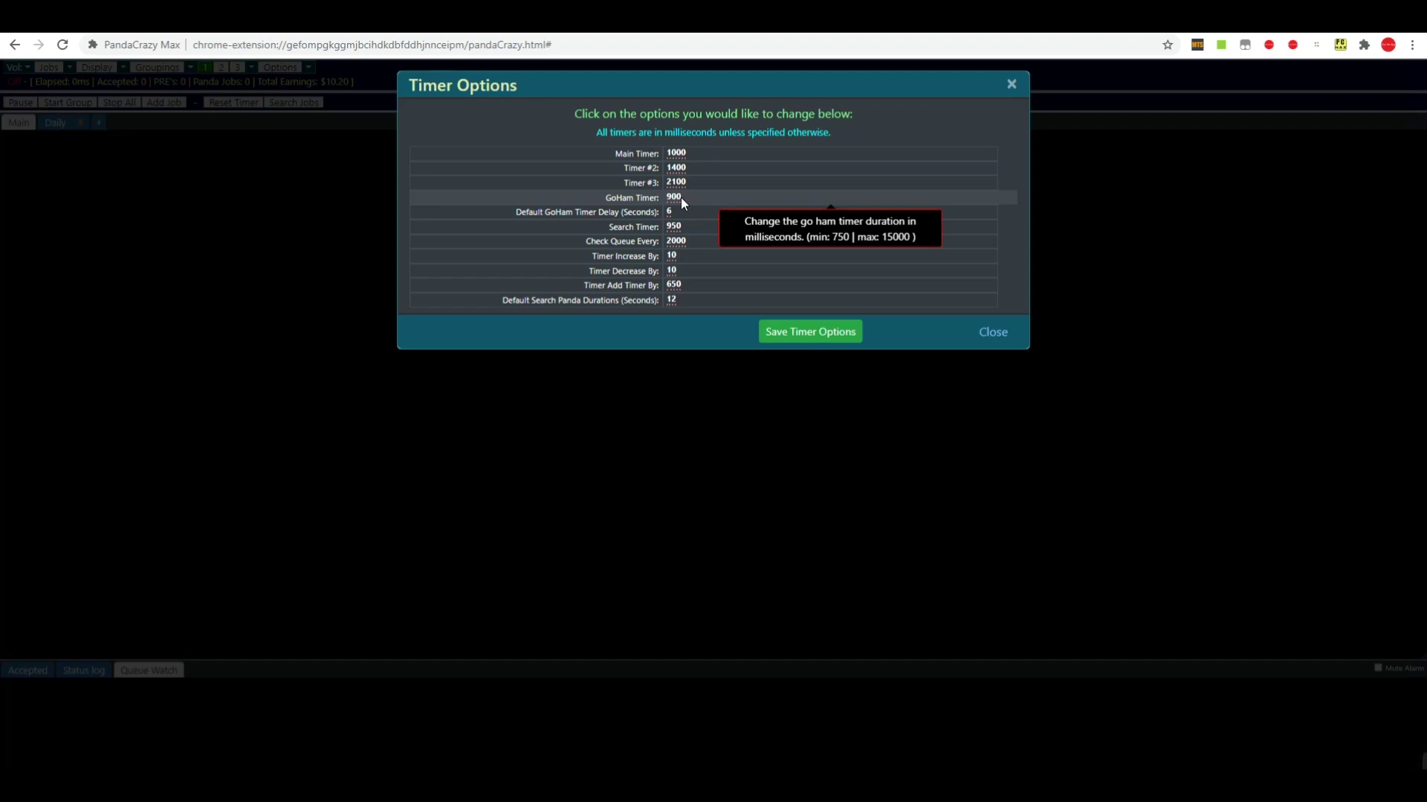
Step: Set the Main Timer to 800 ms and save the timer options
{"action": "left_click", "coordinate": [685, 158]}
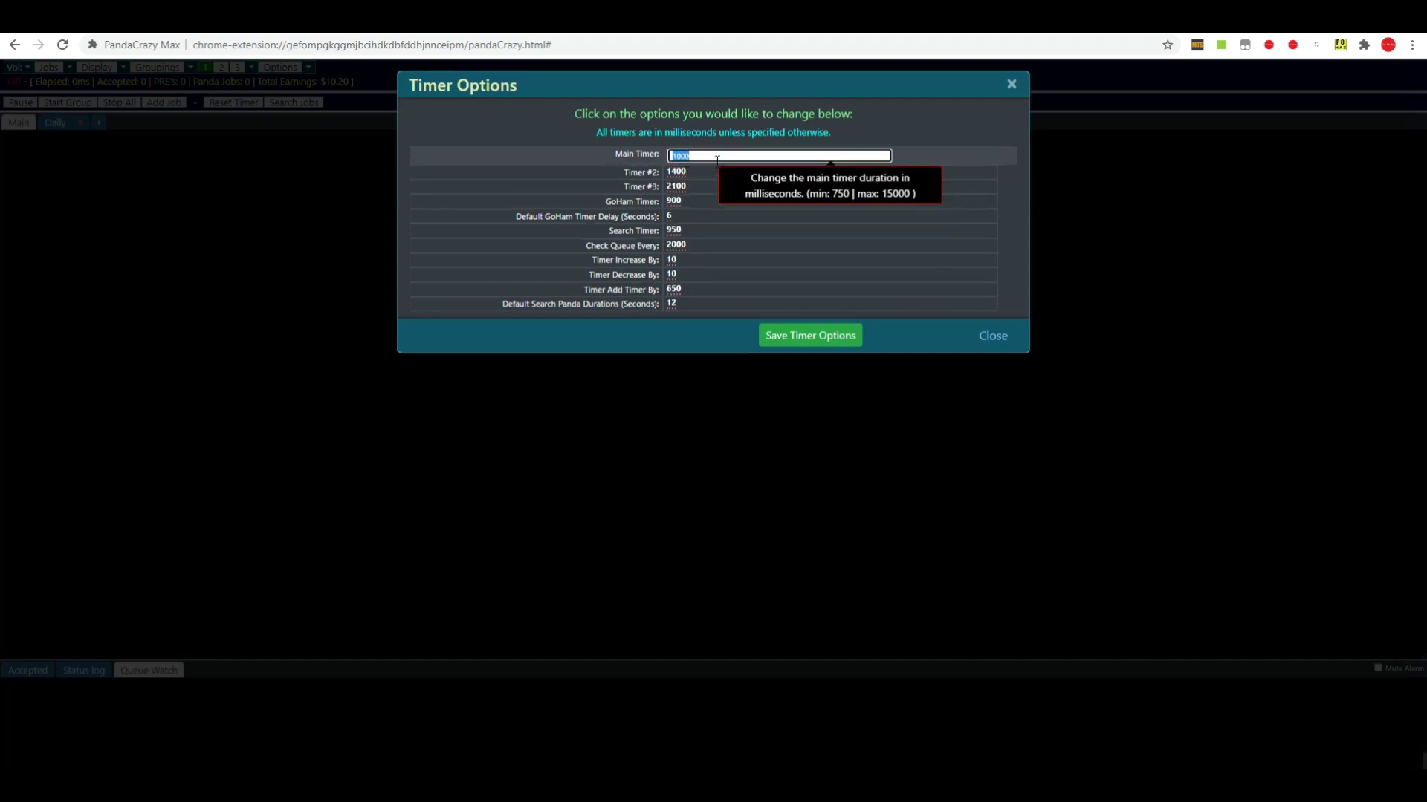
{"action": "type", "text": "800"}
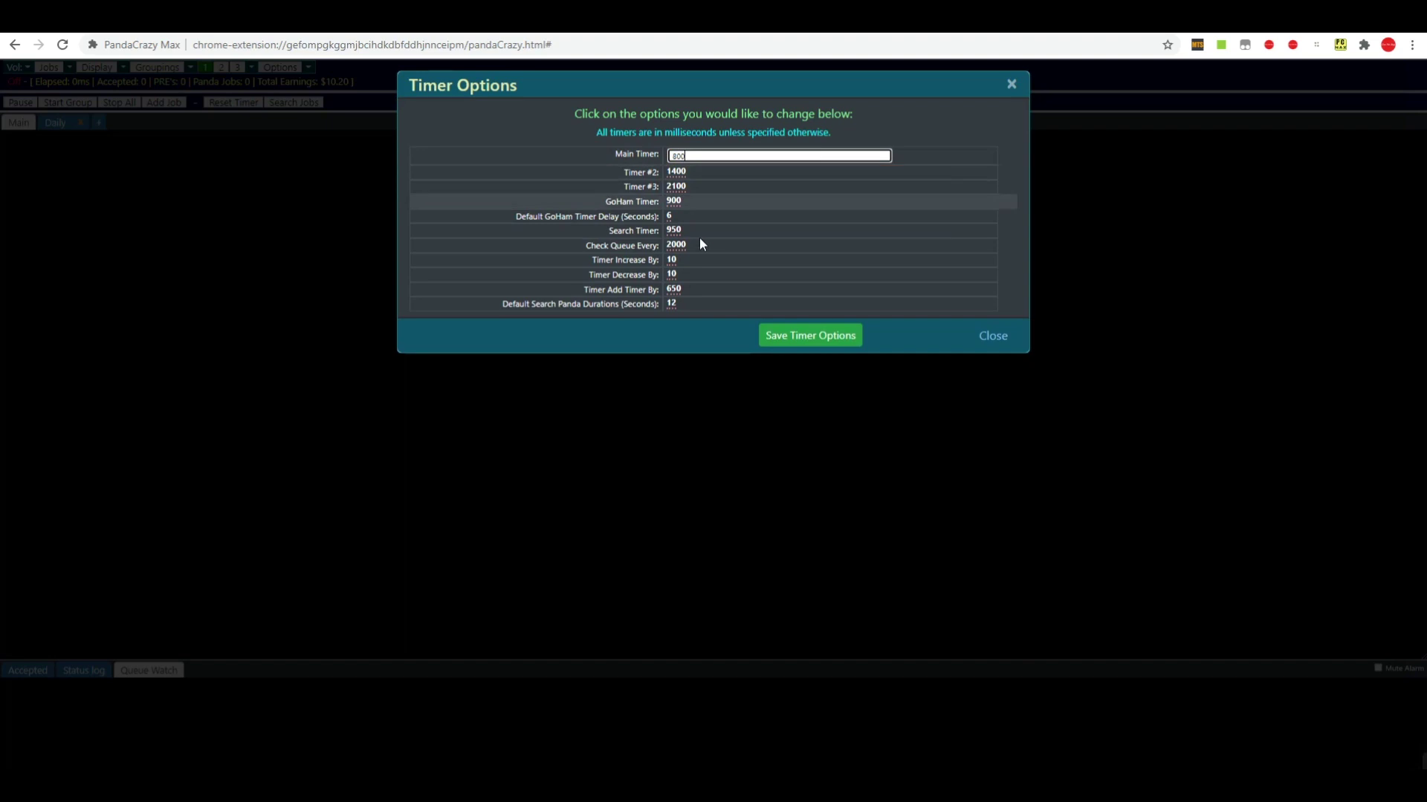
{"action": "left_click", "coordinate": [796, 338]}
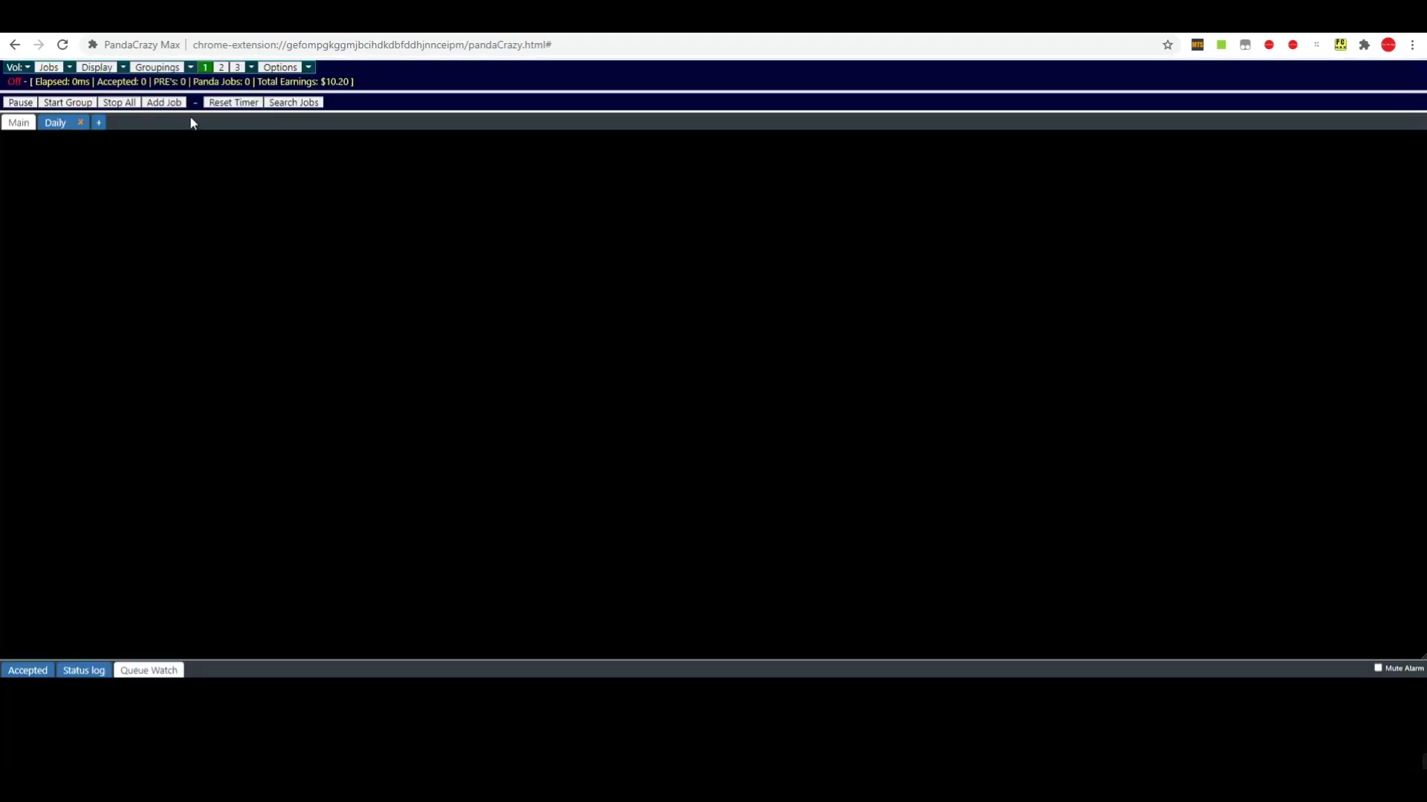
Step: Reopen Edit Timers to review the 800 ms value, then close it unchanged
{"action": "left_click", "coordinate": [251, 67]}
{"action": "left_click", "coordinate": [261, 92]}
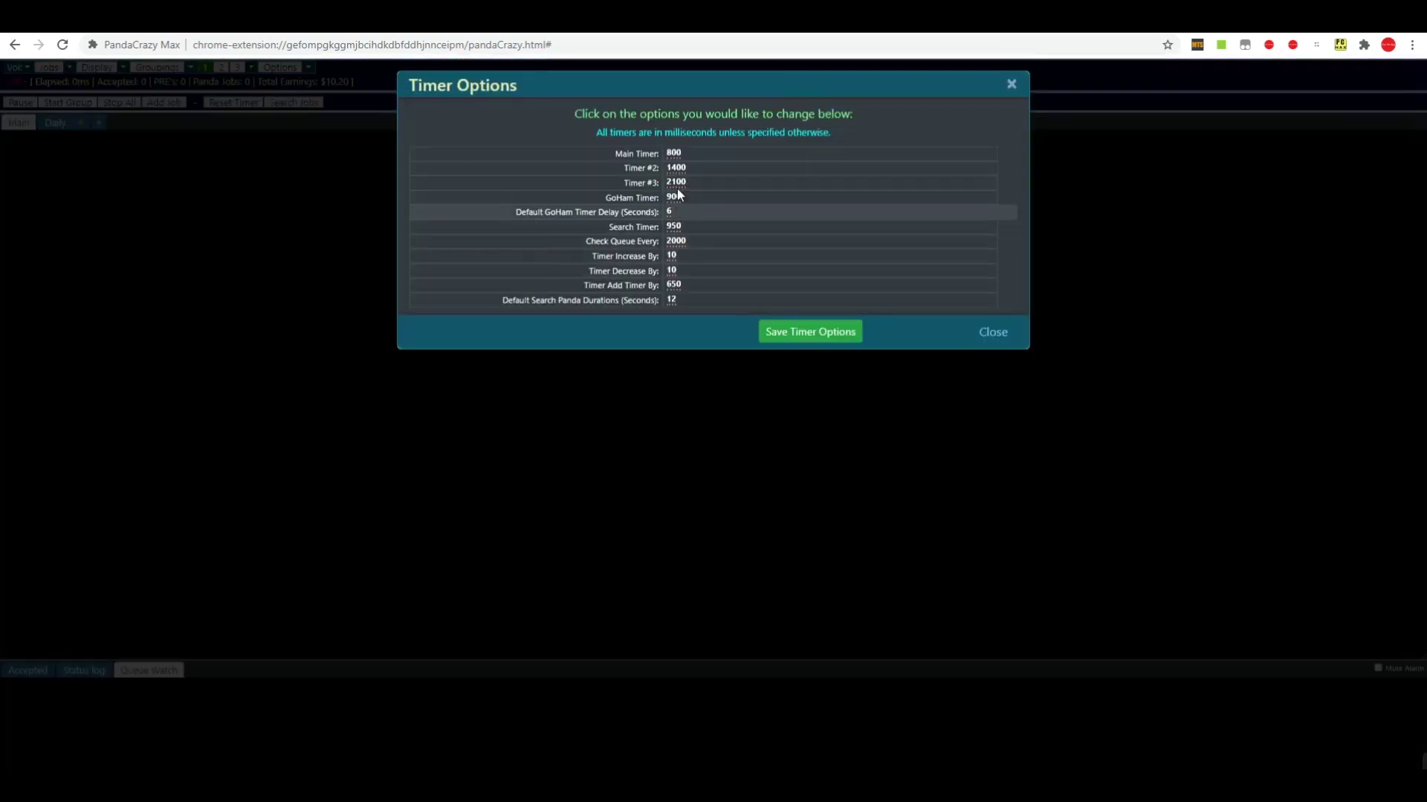
{"action": "mouse_move", "coordinate": [701, 171]}
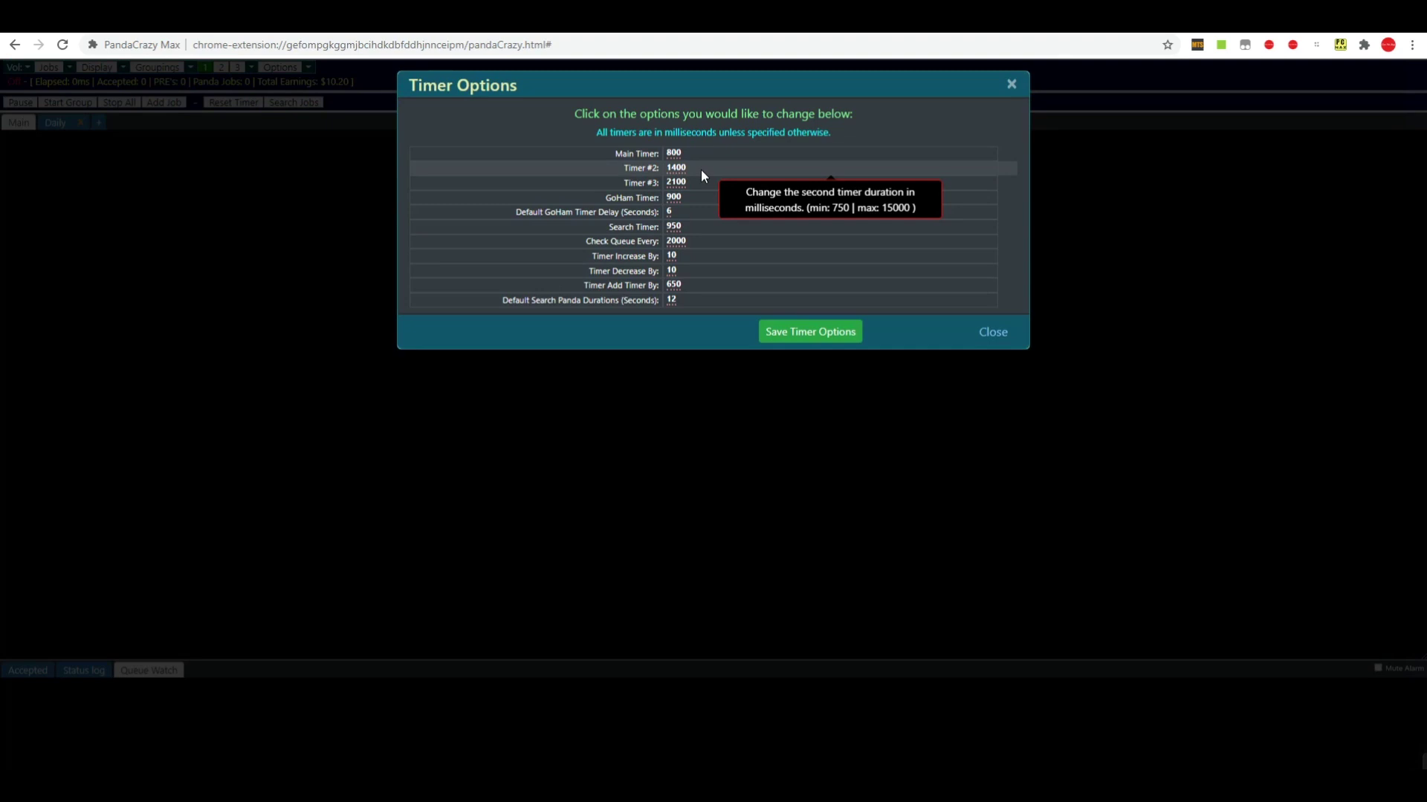
{"action": "key", "text": "Escape"}
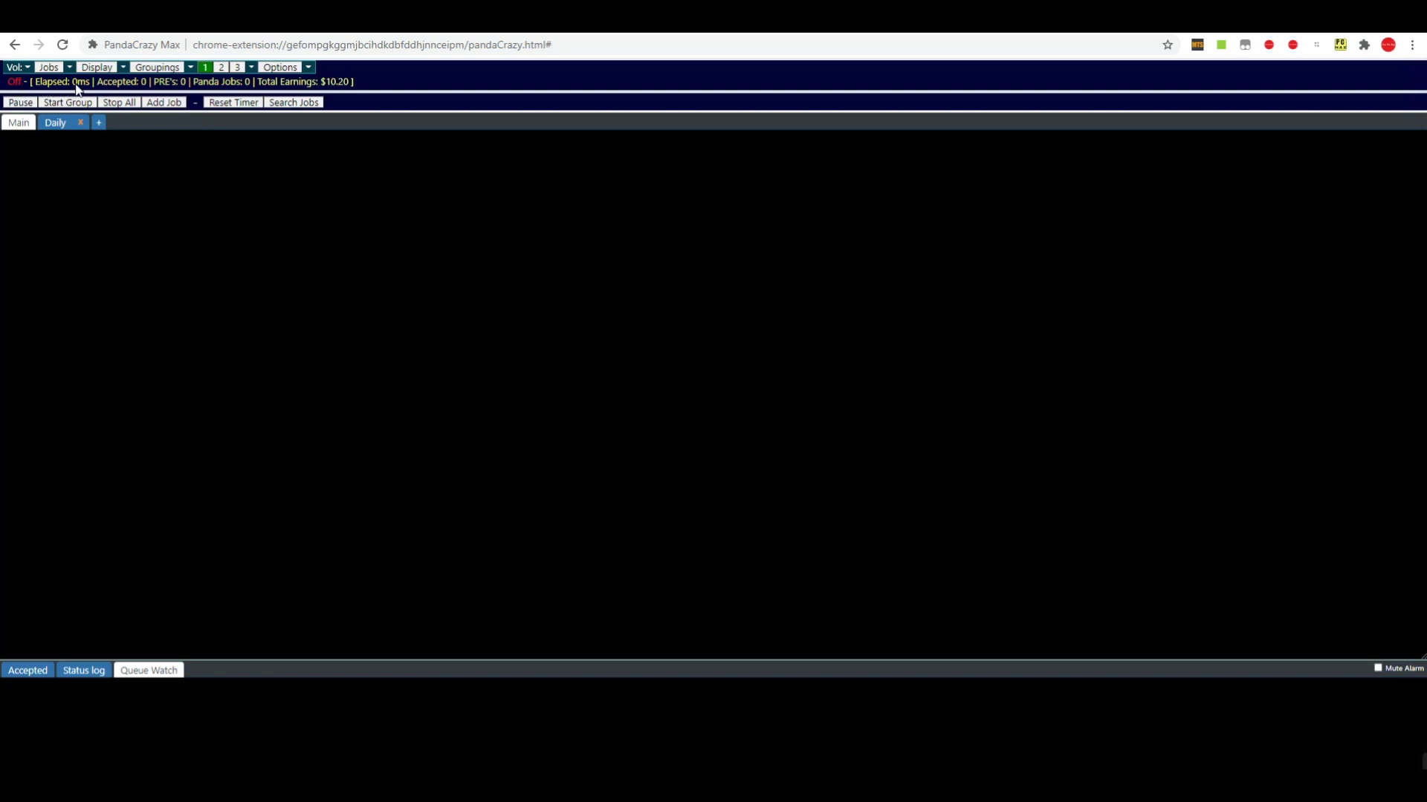
Step: Check the stats shown in PandaCrazy Max's status line
{"action": "mouse_move", "coordinate": [74, 87]}
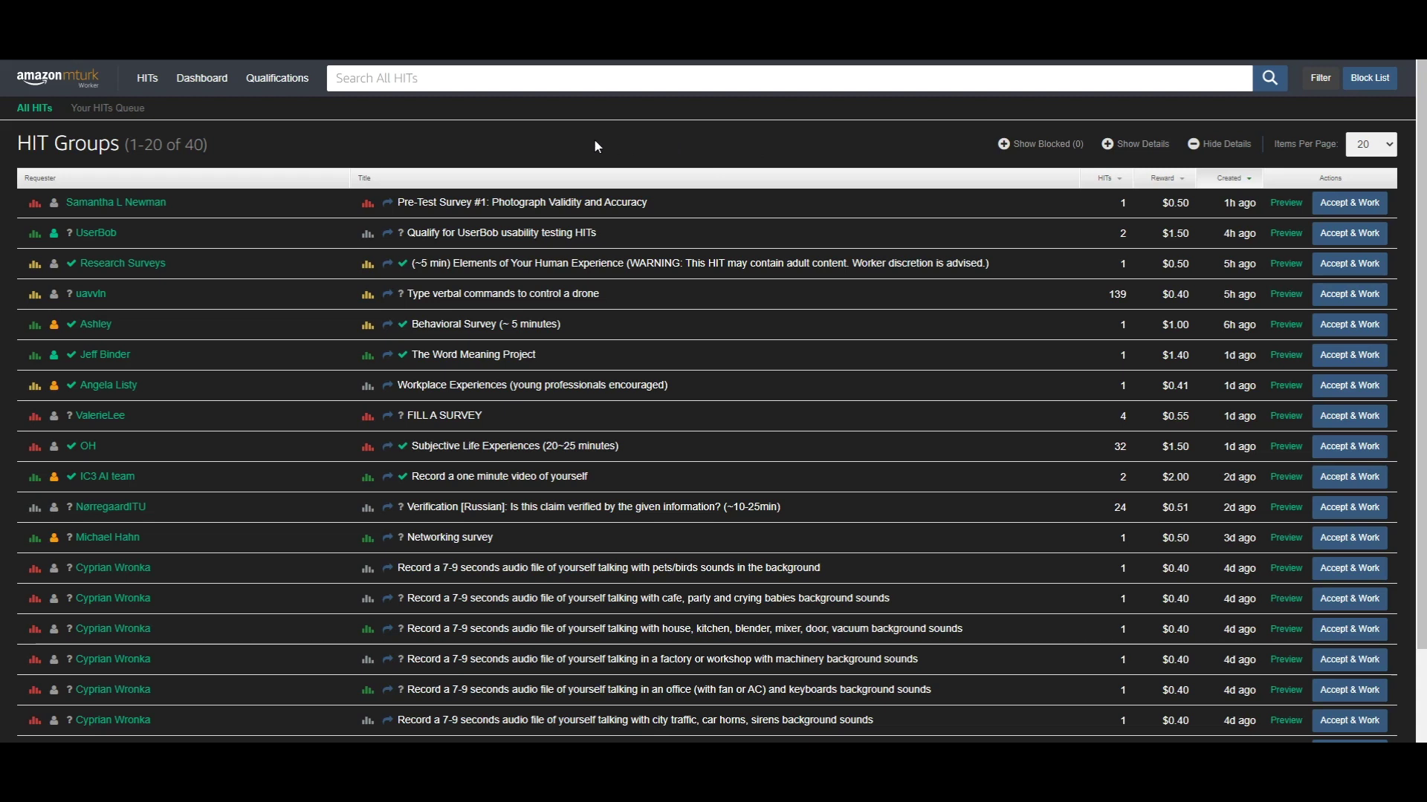
Step: Copy The Word Meaning Project HIT's details as BBCode with the HIT Exporter
{"action": "left_click", "coordinate": [389, 359]}
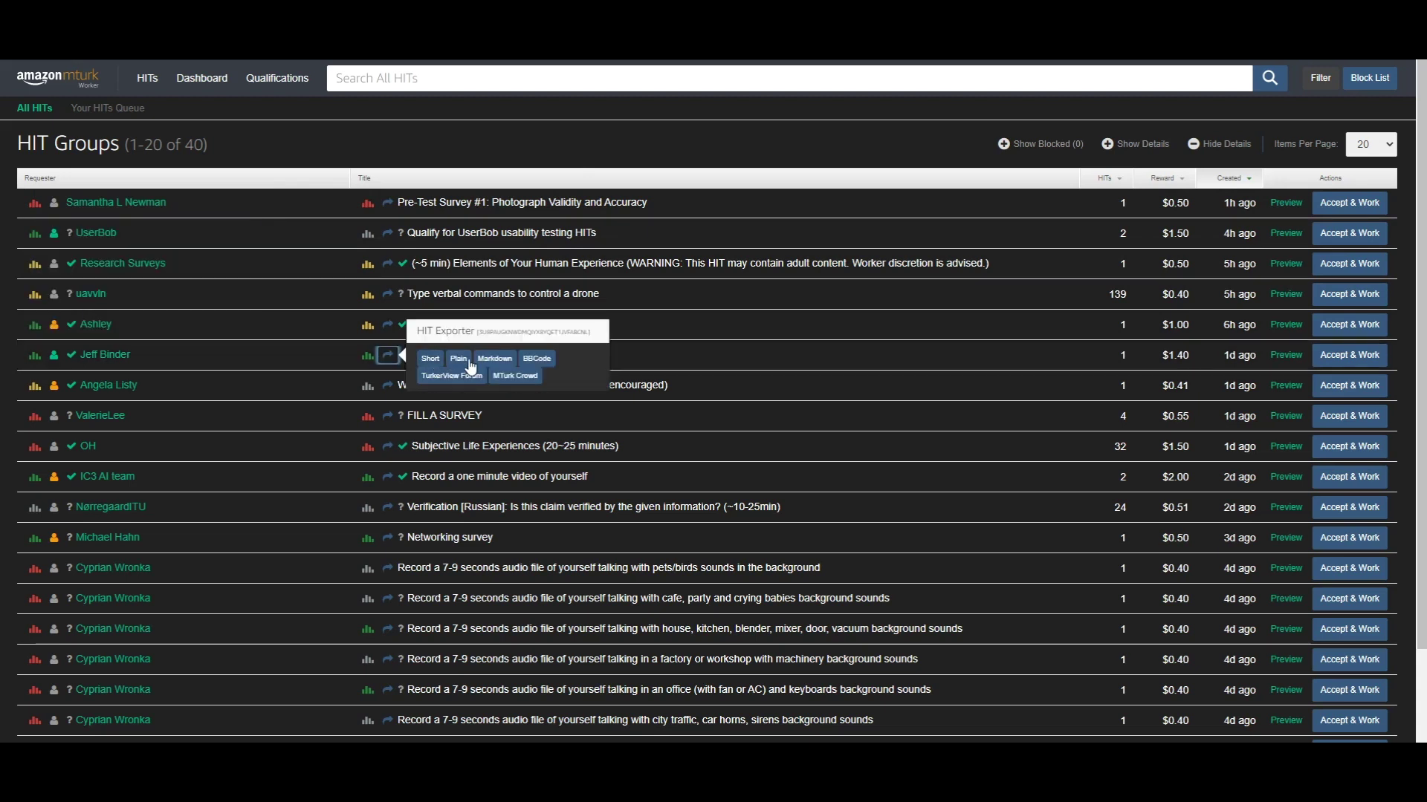
{"action": "left_click", "coordinate": [544, 362]}
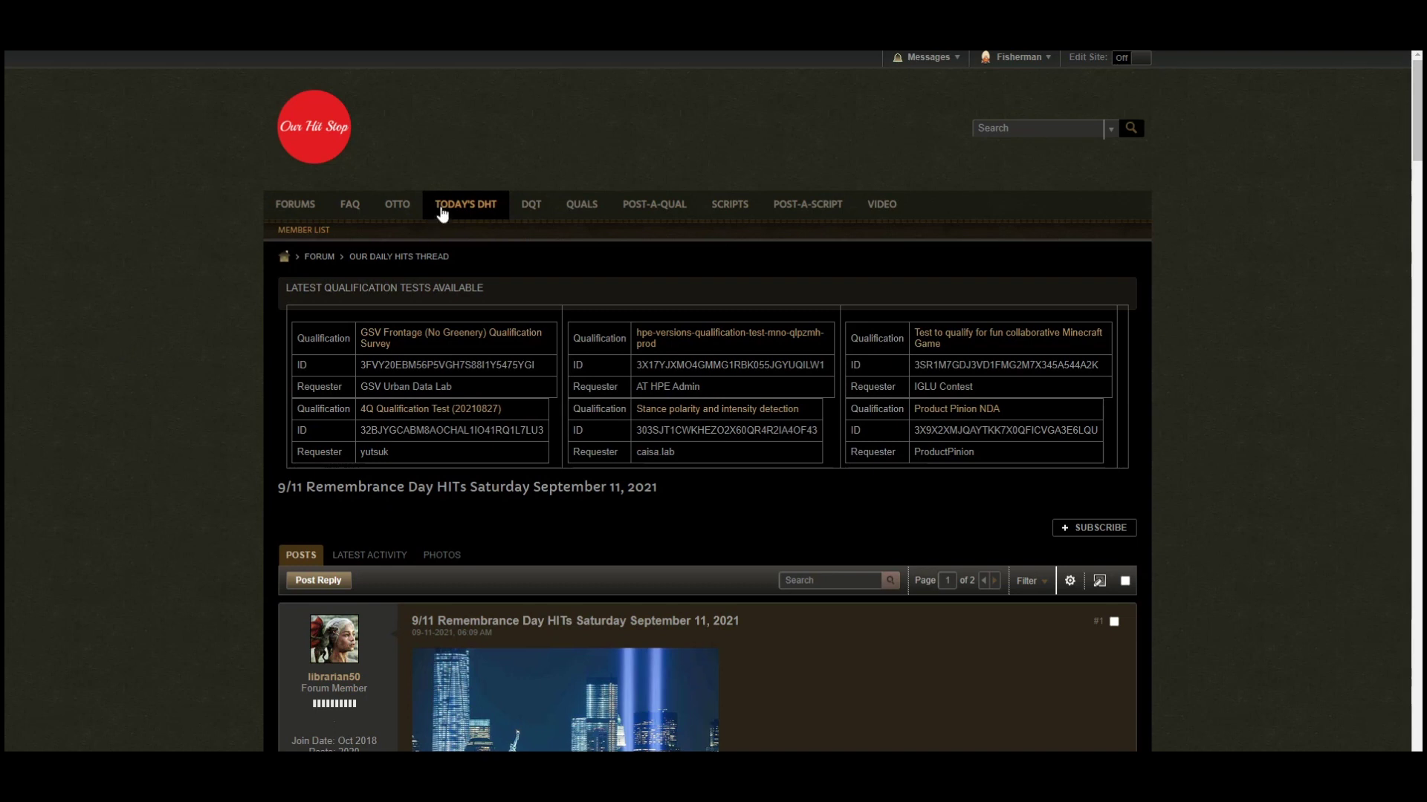
Step: Paste The Word Meaning Project BBCode as a reply in today's daily HITs thread
{"action": "left_click", "coordinate": [479, 209]}
{"action": "left_click_drag", "start_coordinate": [1416, 111], "coordinate": [1416, 713]}
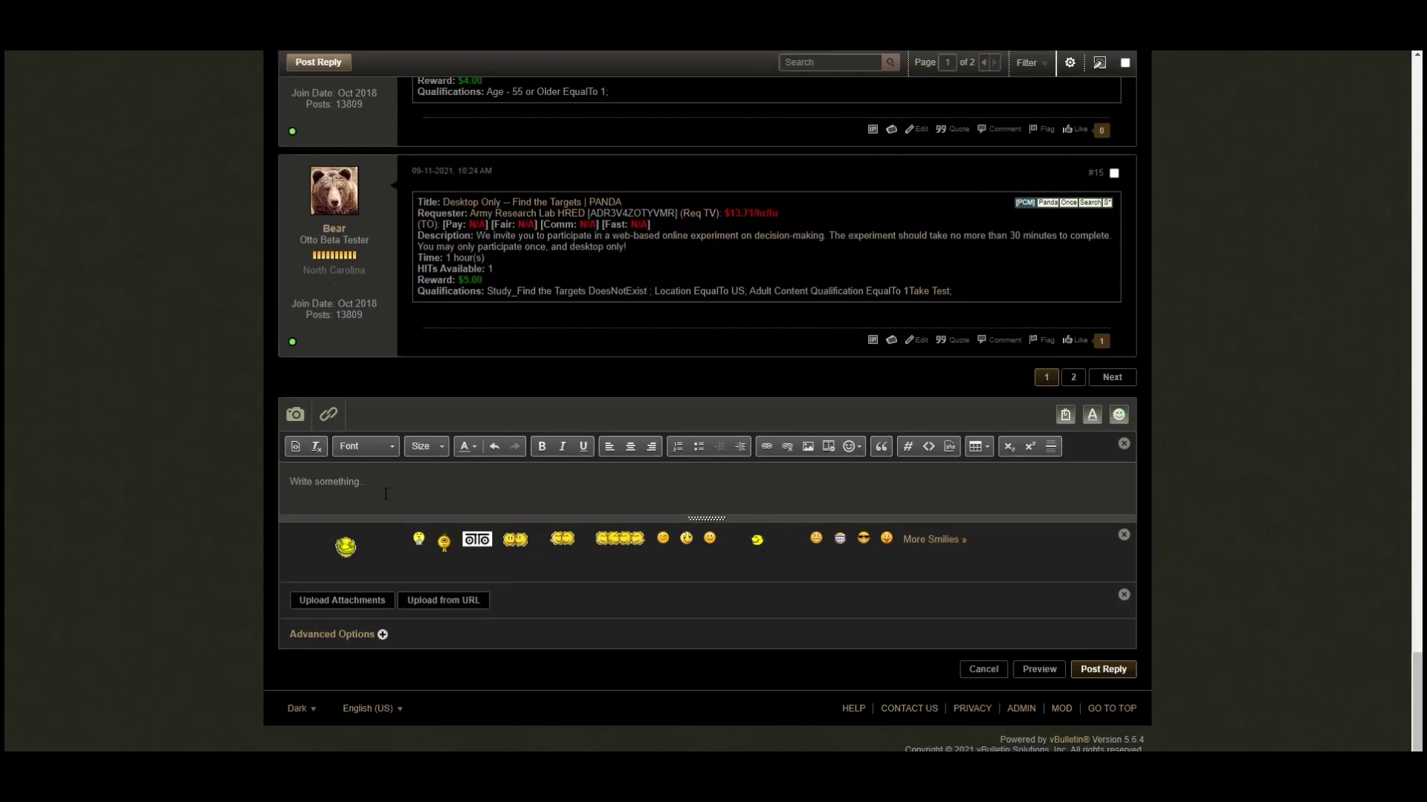
{"action": "right_click", "coordinate": [297, 489]}
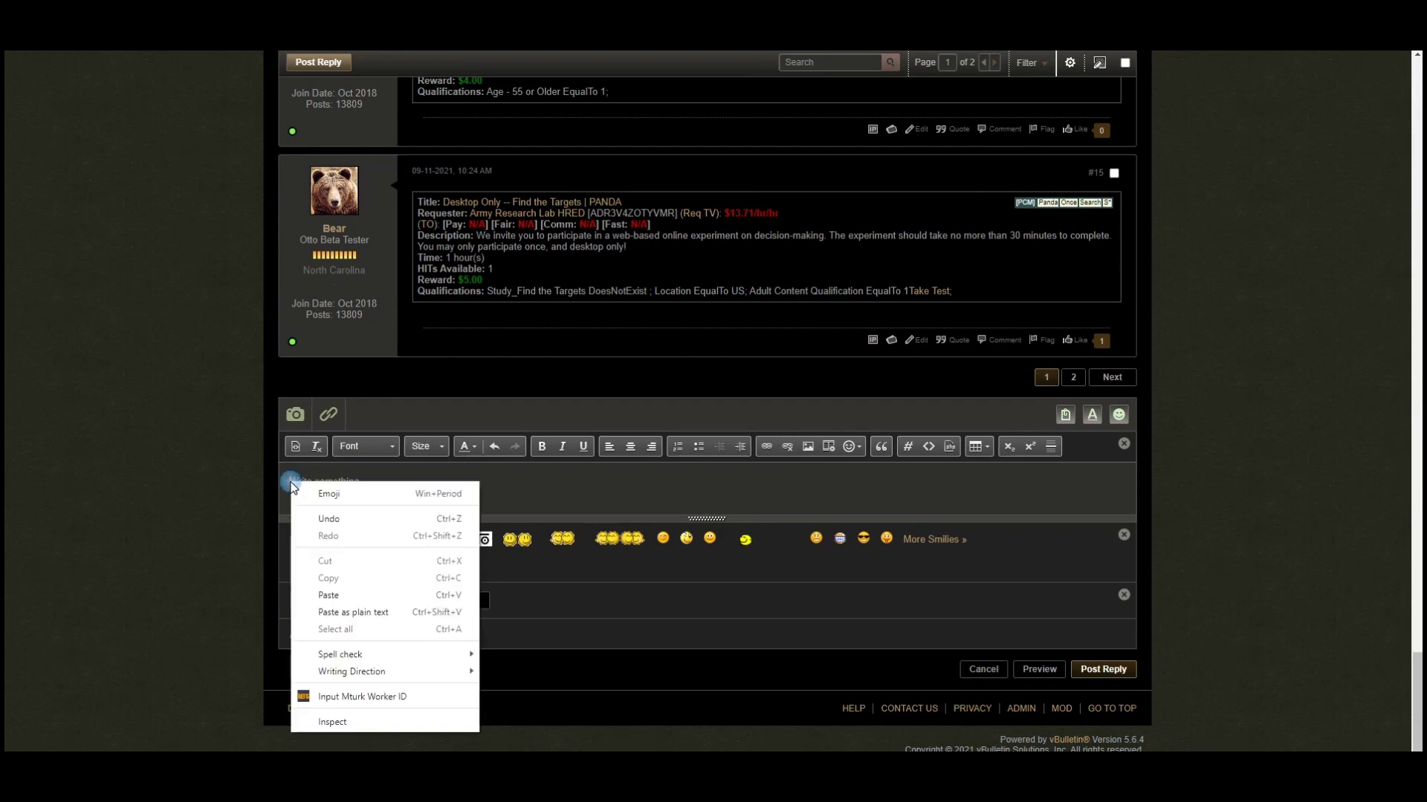
{"action": "left_click", "coordinate": [328, 594]}
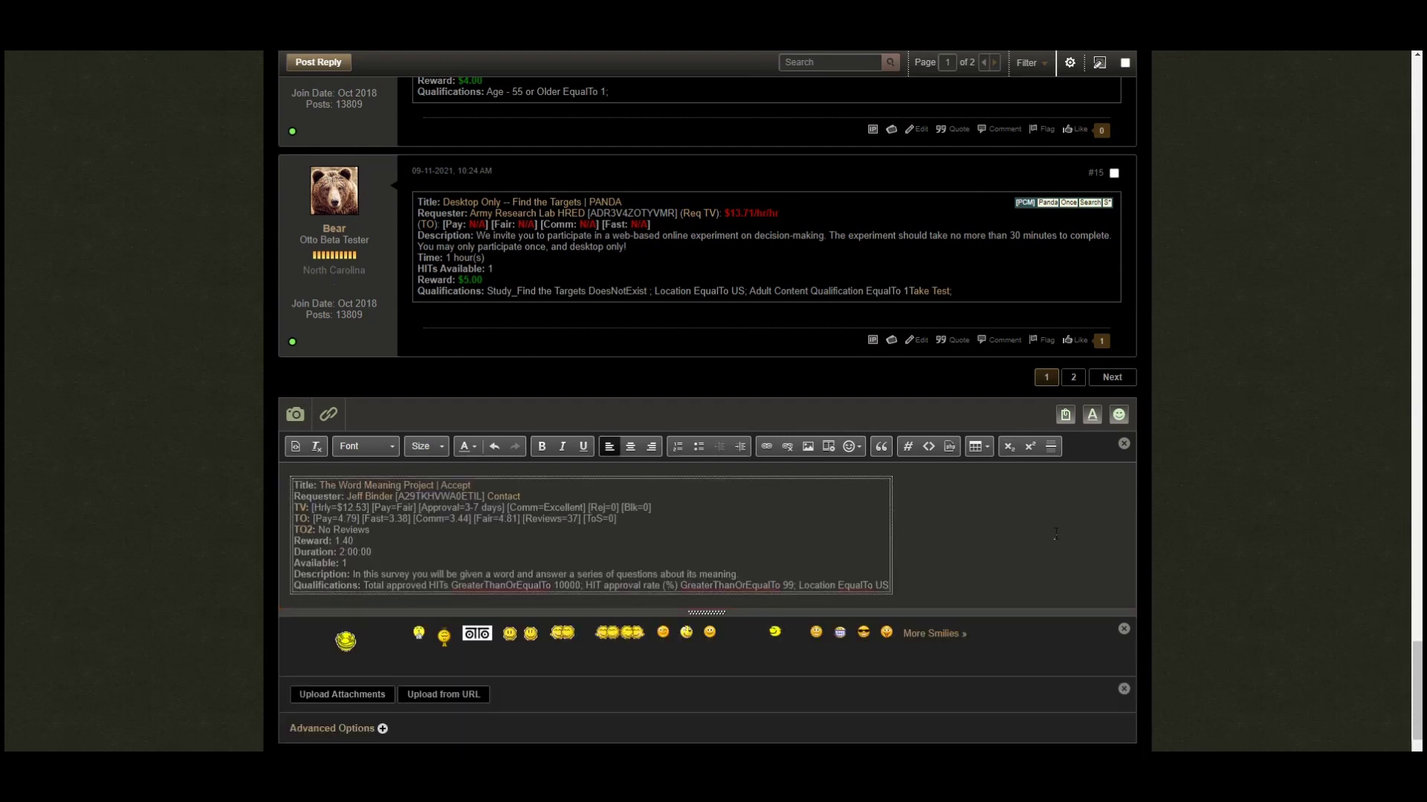
{"action": "scroll", "coordinate": [1118, 683], "scroll_direction": "down", "scroll_amount": 1}
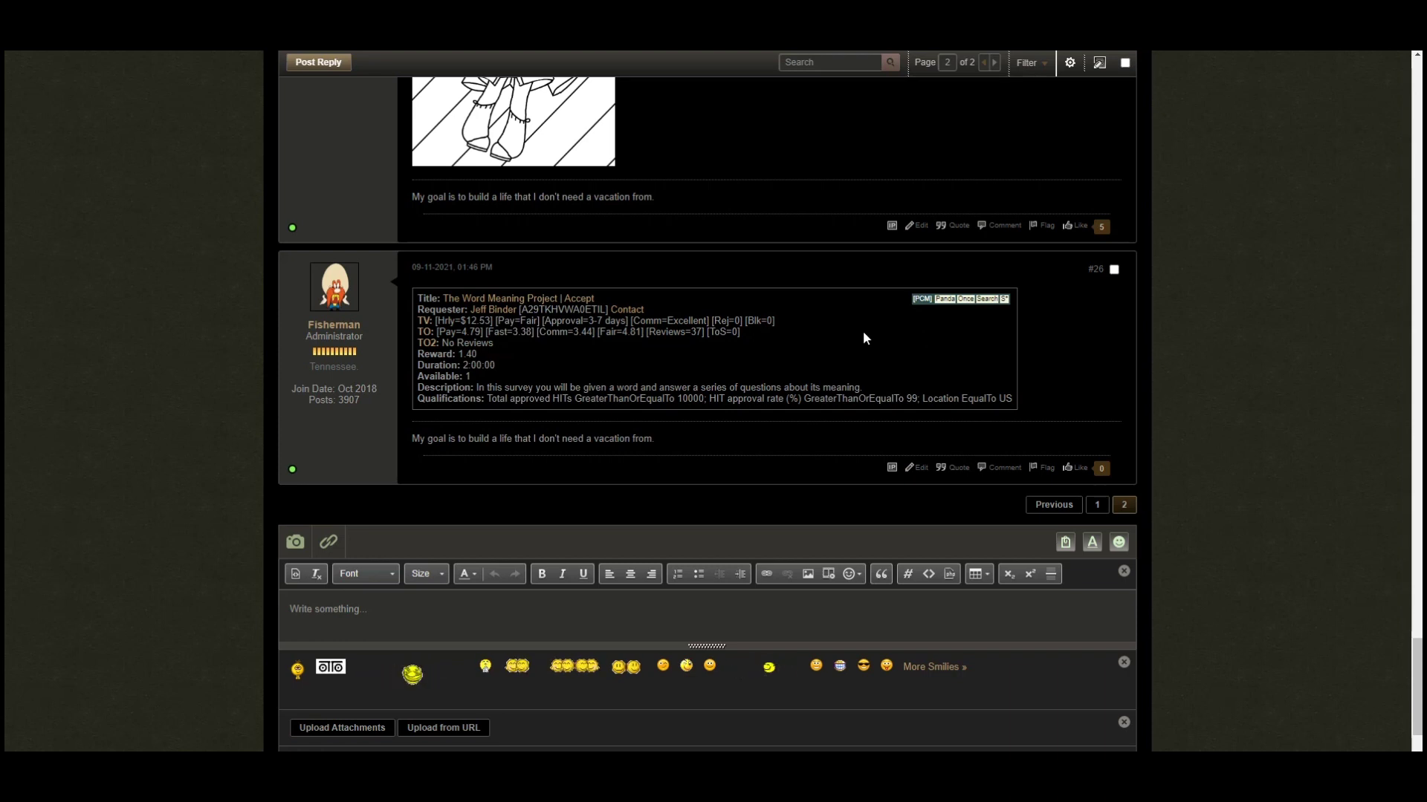
Step: Switch PandaCrazy Max to timer 2, re-save the timer options, and unpause the Word Meaning panda
{"action": "left_click", "coordinate": [965, 299]}
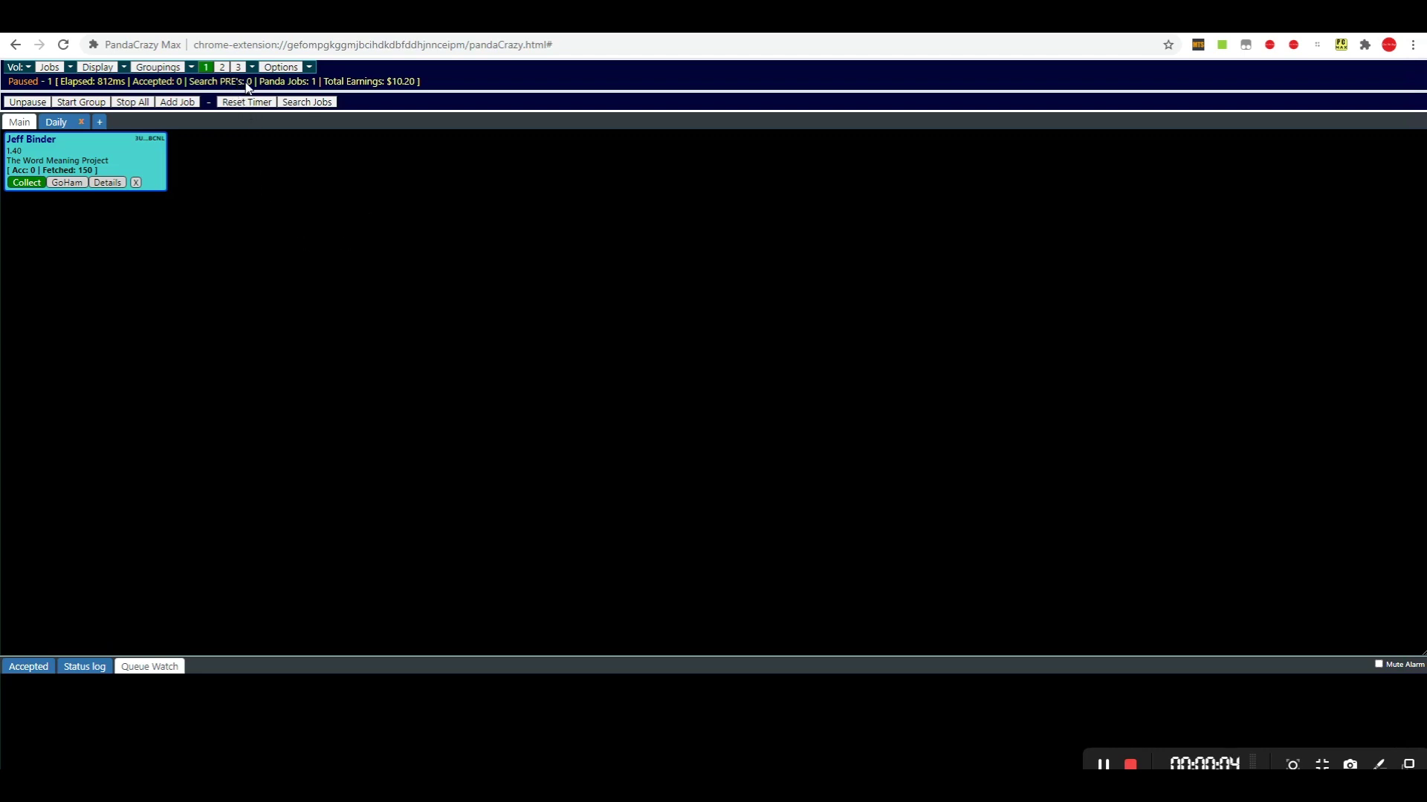
{"action": "mouse_move", "coordinate": [247, 86]}
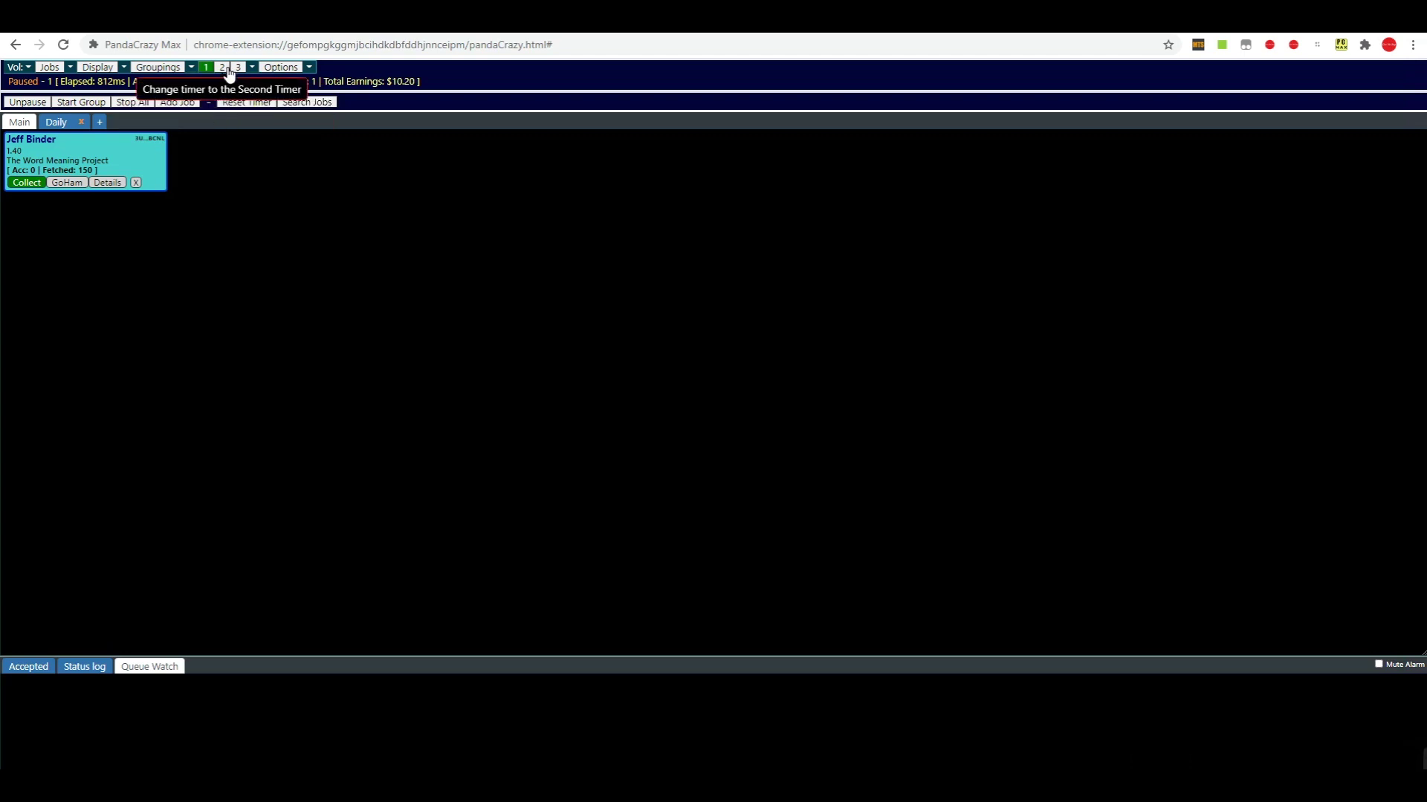
{"action": "left_click", "coordinate": [227, 69]}
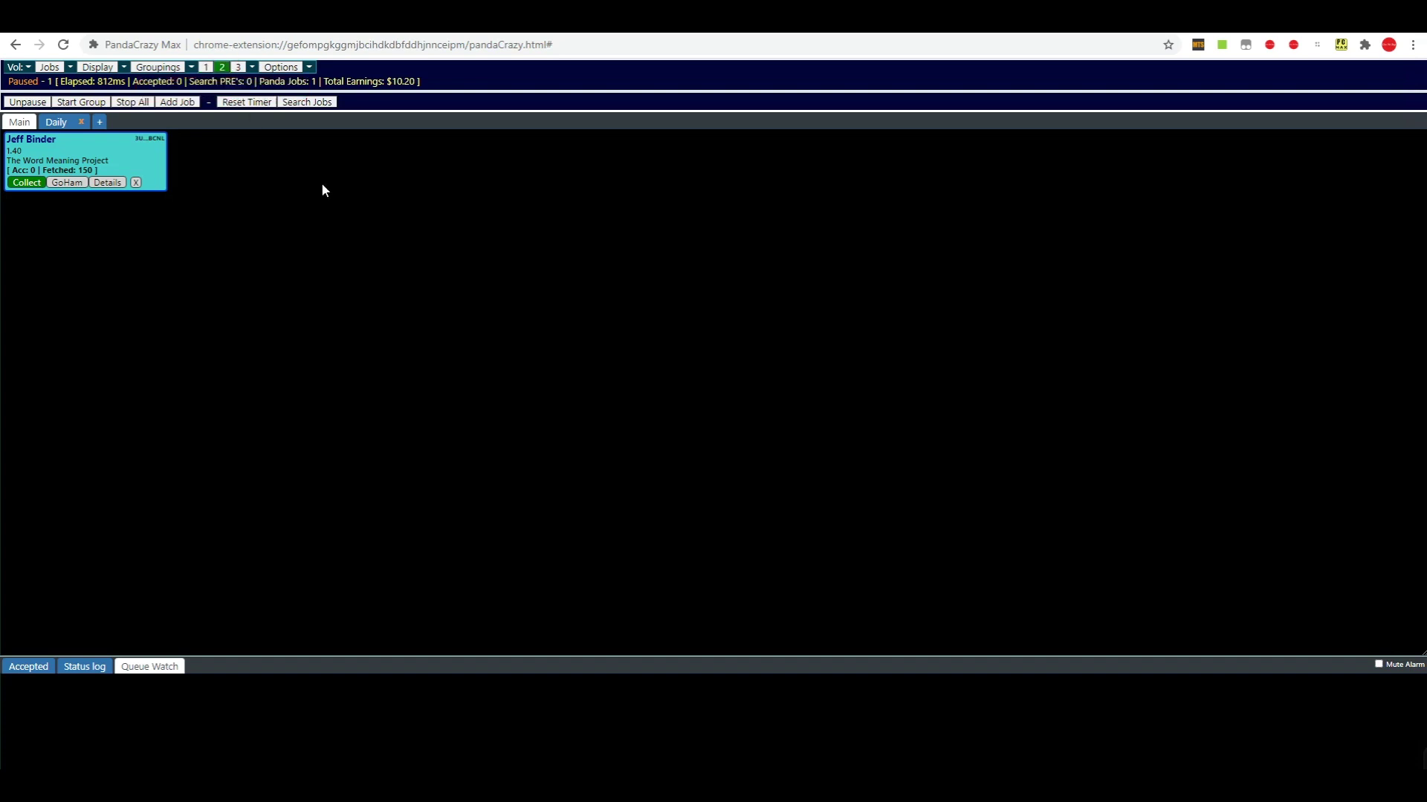
{"action": "left_click", "coordinate": [254, 68]}
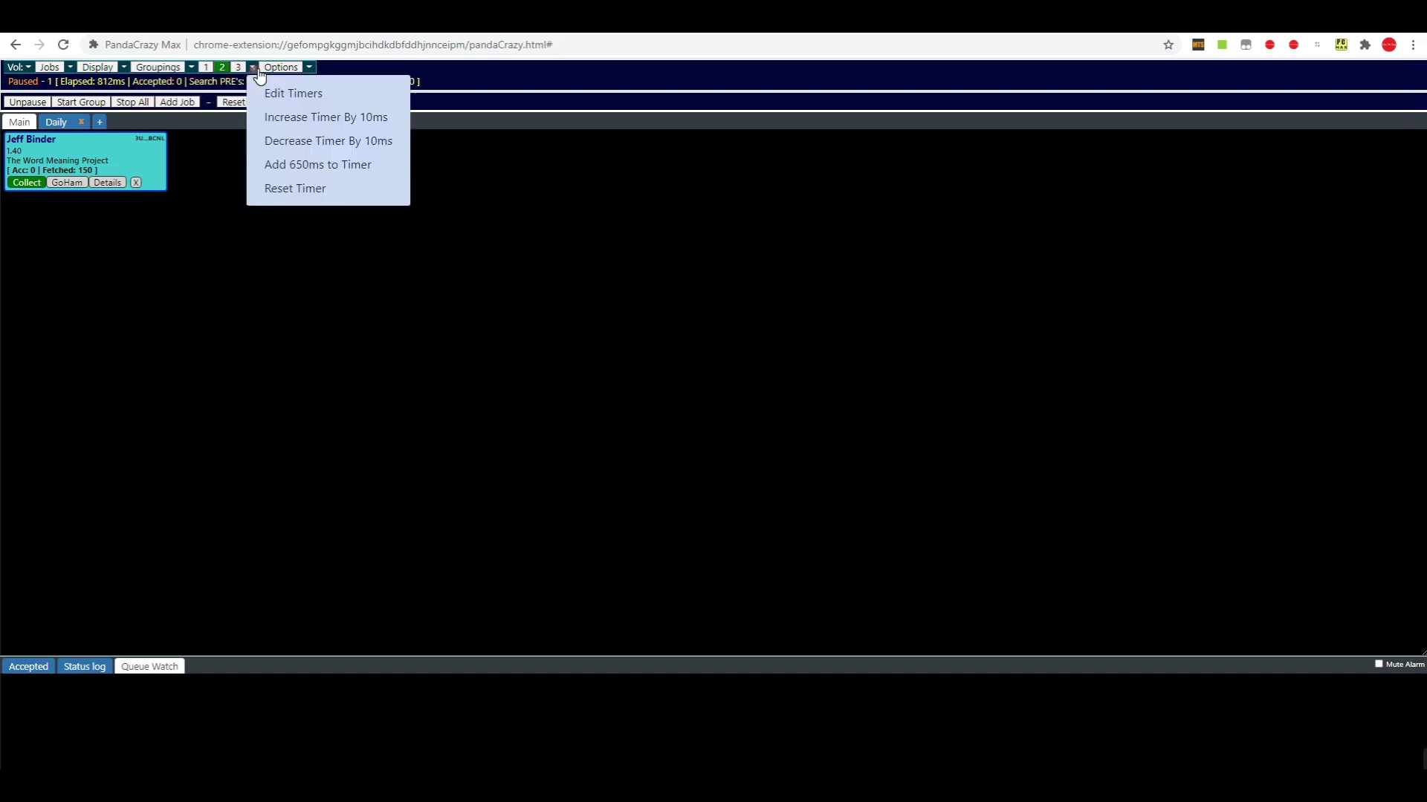
{"action": "left_click", "coordinate": [265, 92]}
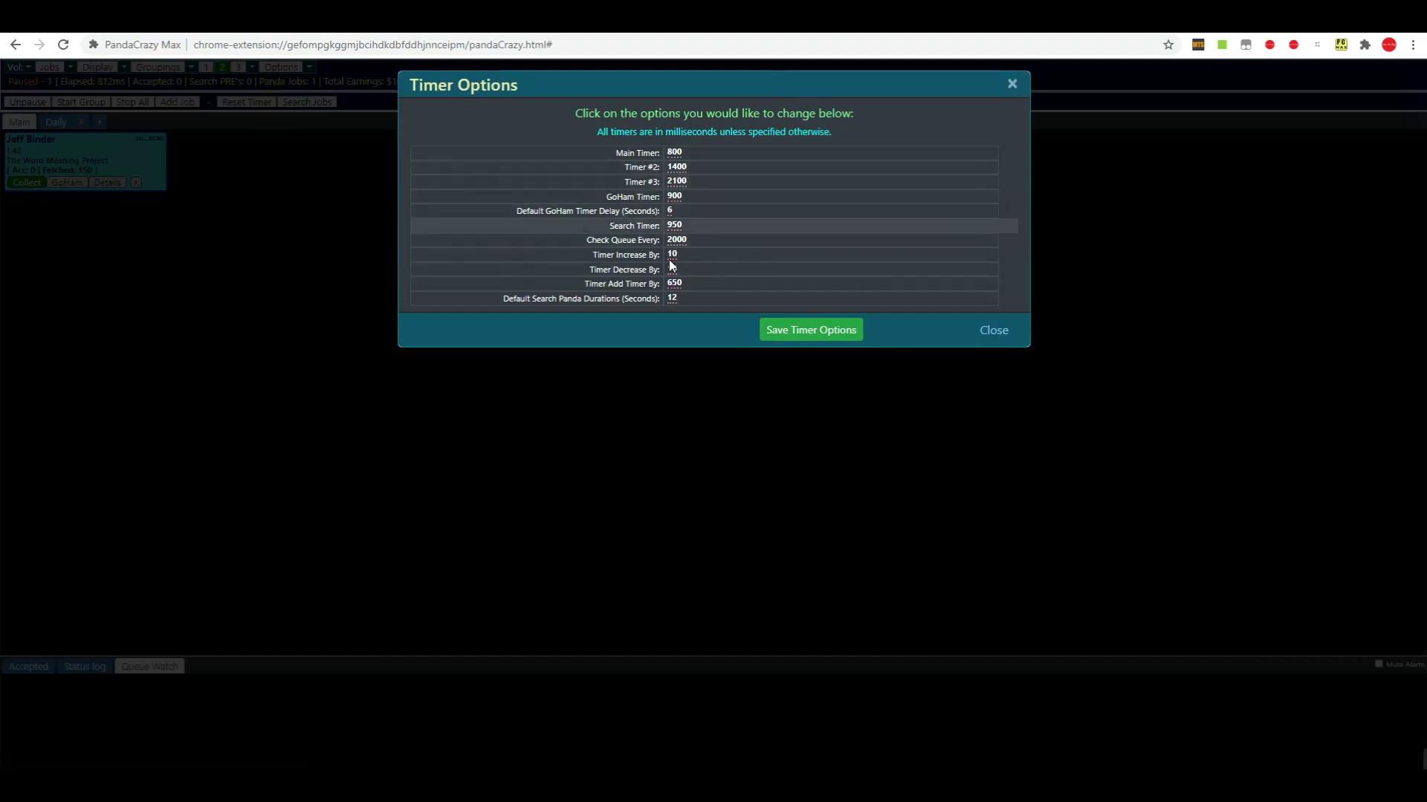
{"action": "left_click", "coordinate": [809, 331]}
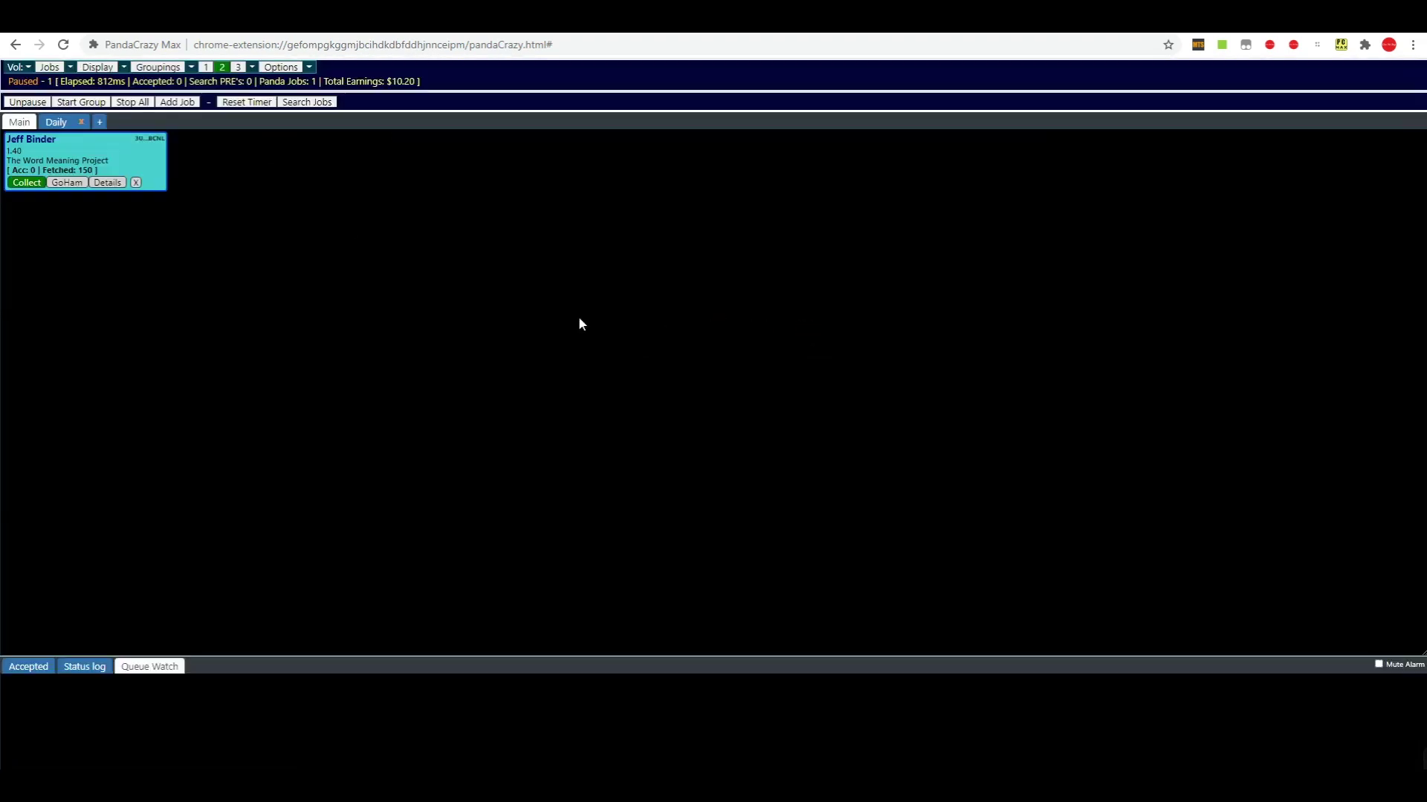
{"action": "left_click", "coordinate": [28, 102]}
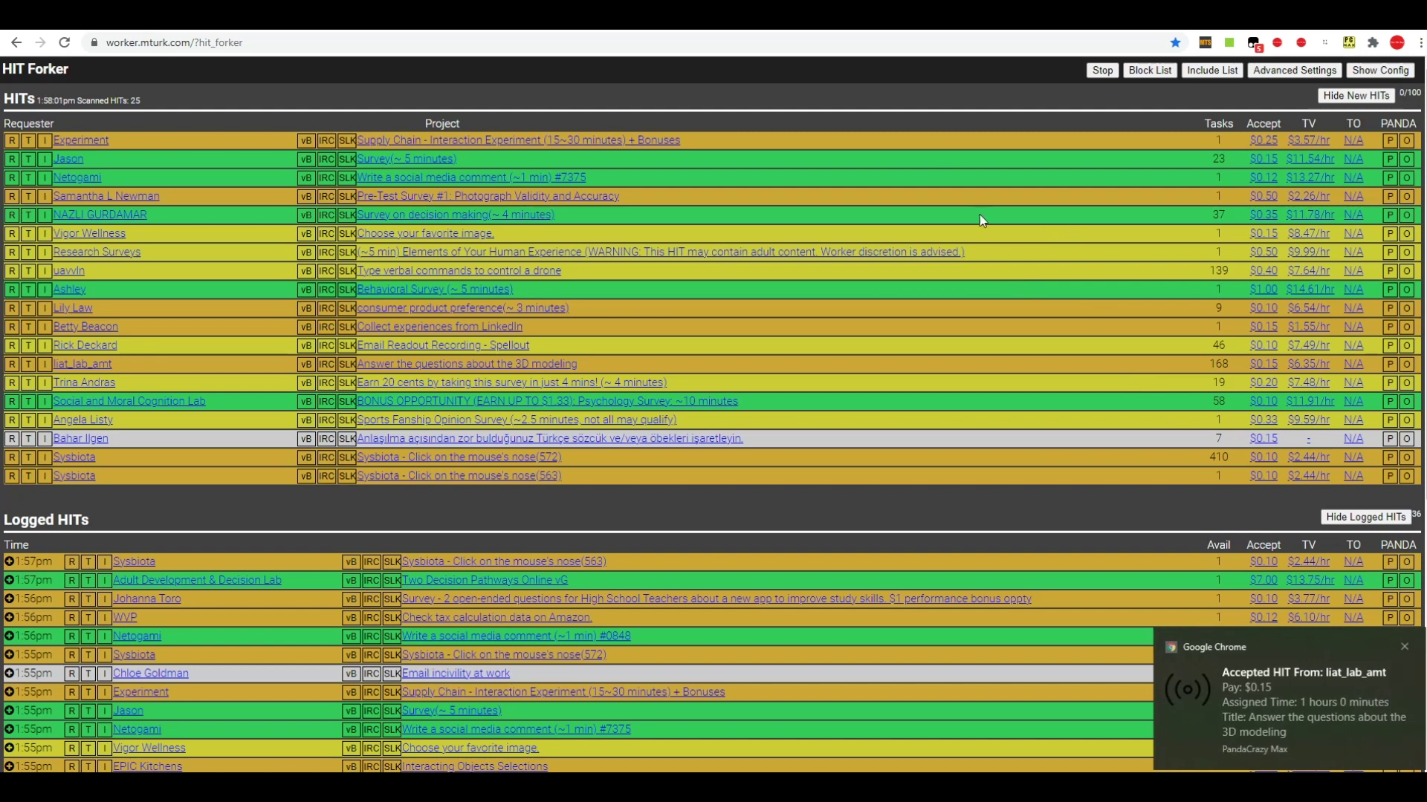
Step: Resume the accepted 3D modeling HIT via Continue Work in the Queue Watch tab
{"action": "key", "text": "ctrl+Tab"}
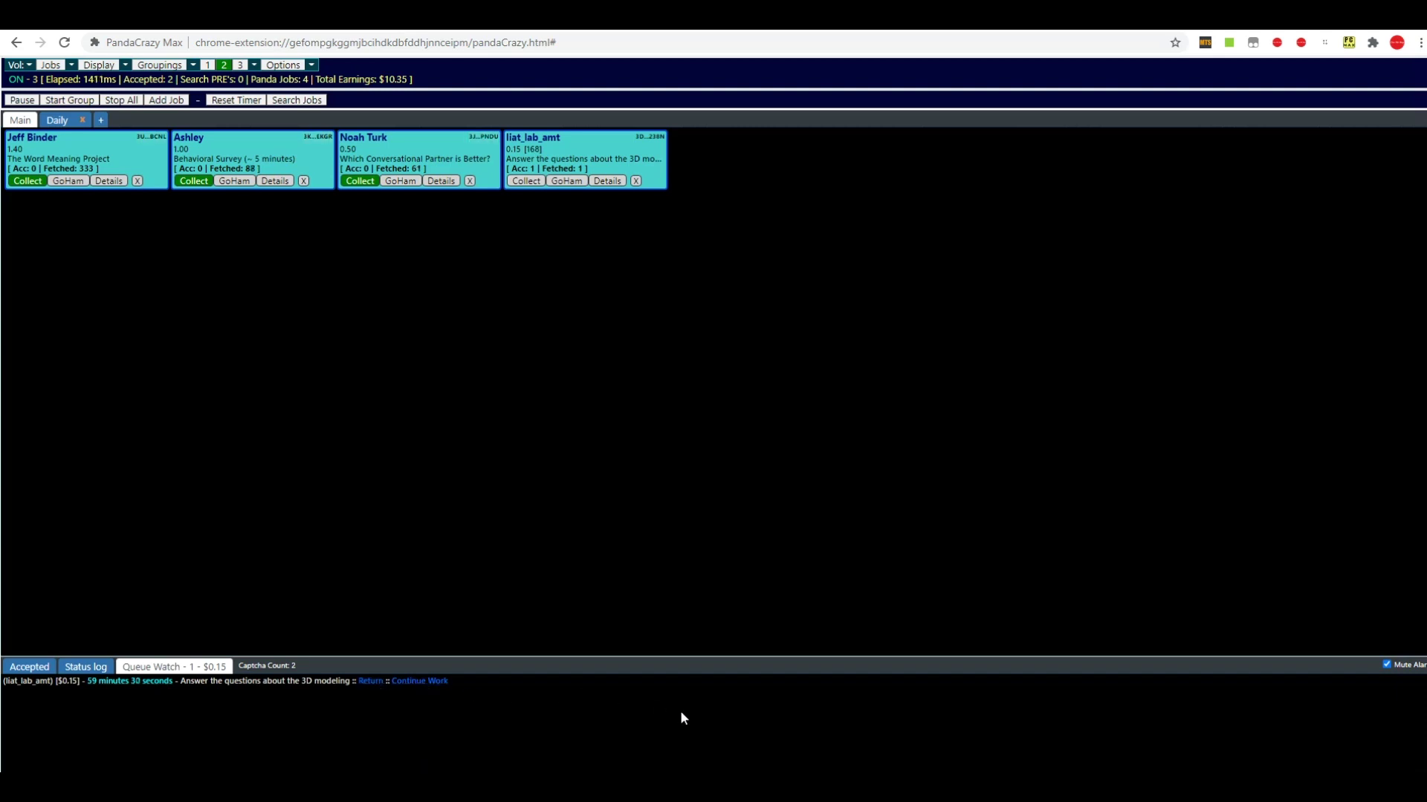
{"action": "left_click", "coordinate": [420, 682]}
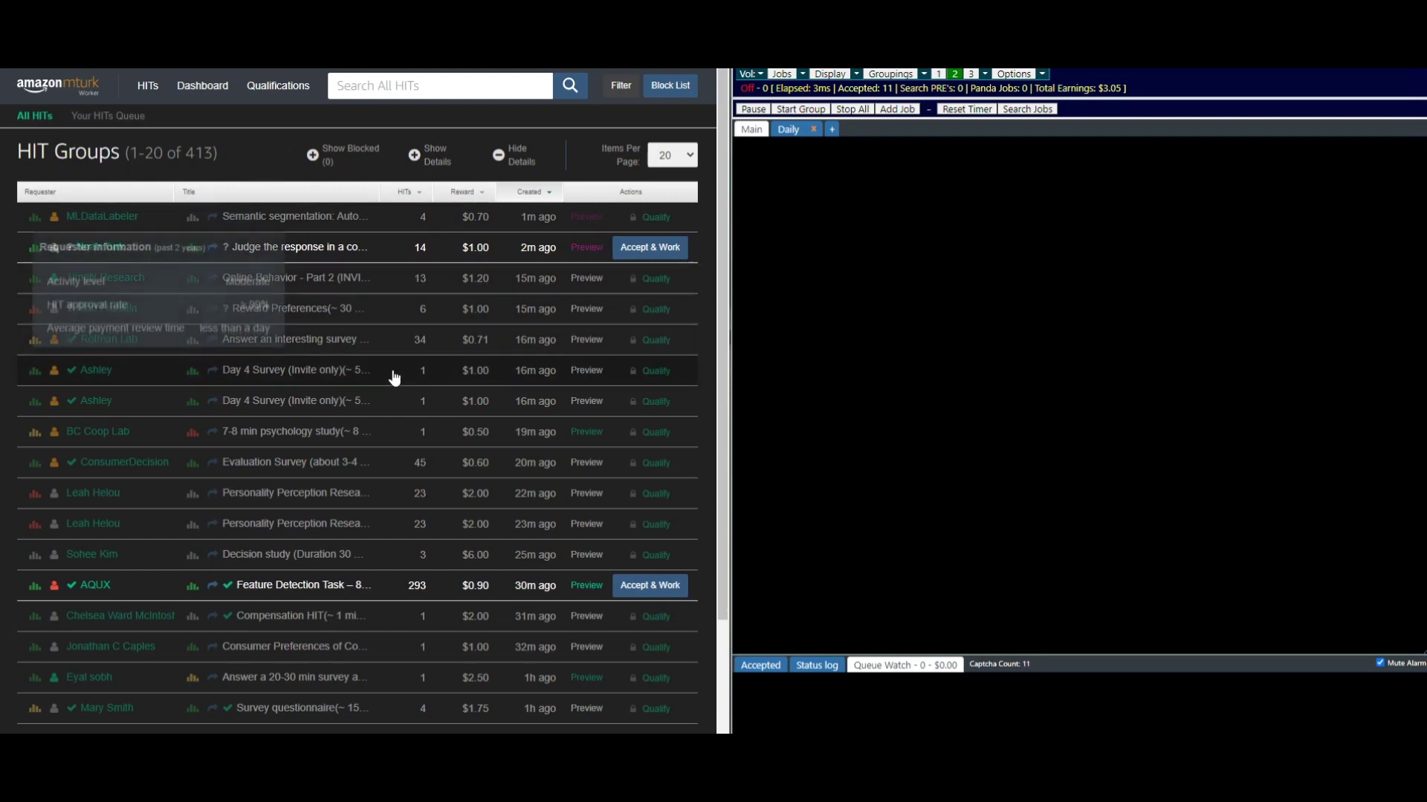
Step: Preview the Semantic segmentation HIT and copy its preview URL from the address bar
{"action": "left_click", "coordinate": [587, 217]}
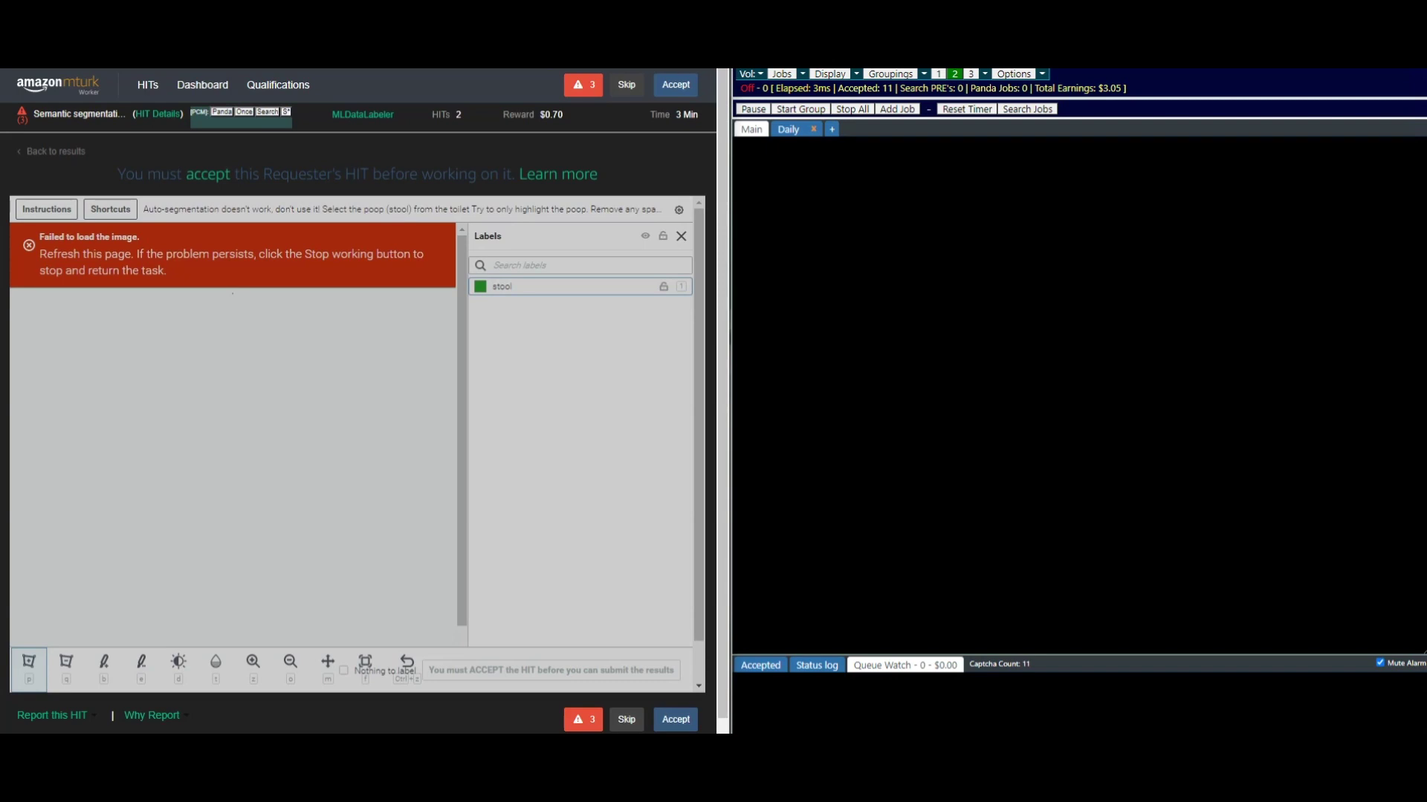
{"action": "right_click", "coordinate": [242, 68]}
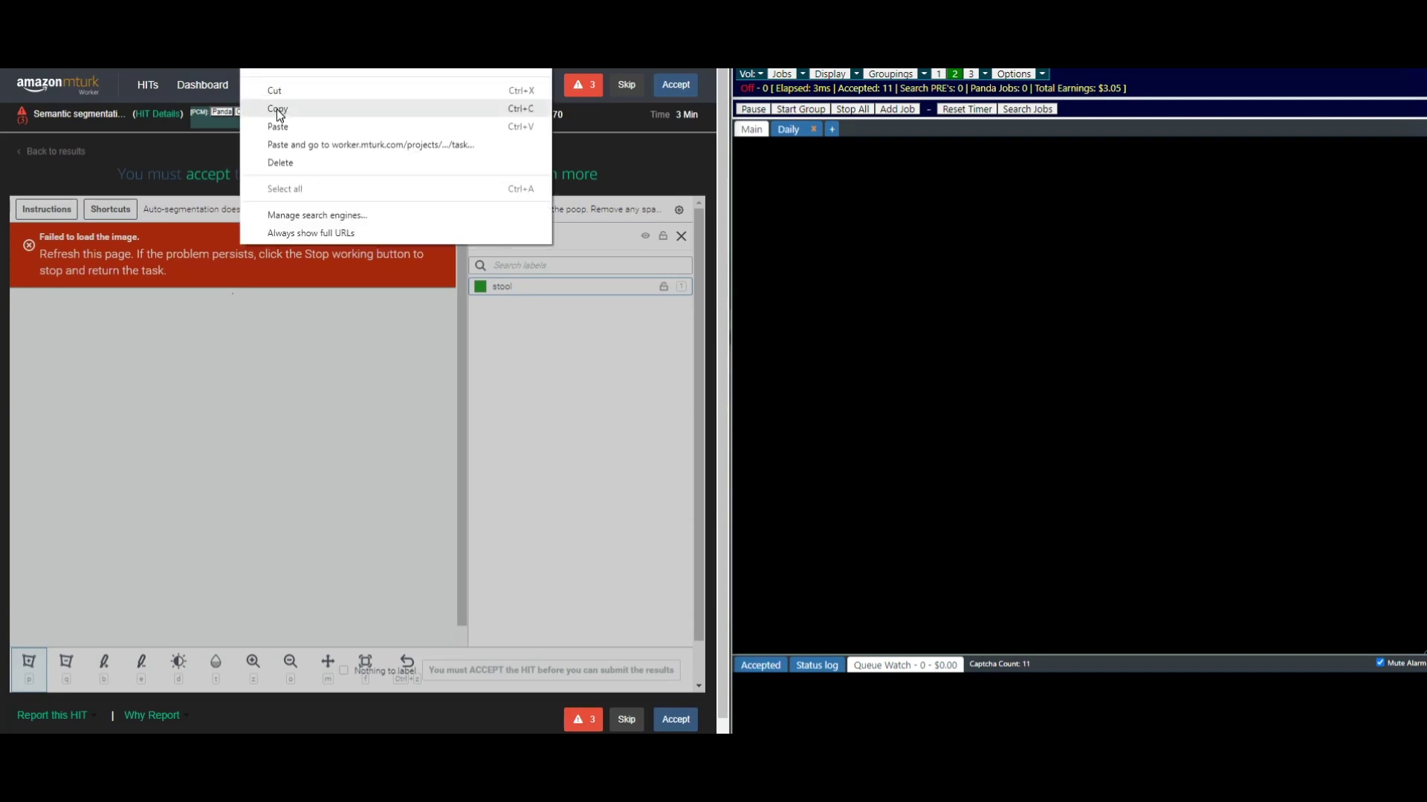
{"action": "left_click", "coordinate": [277, 109]}
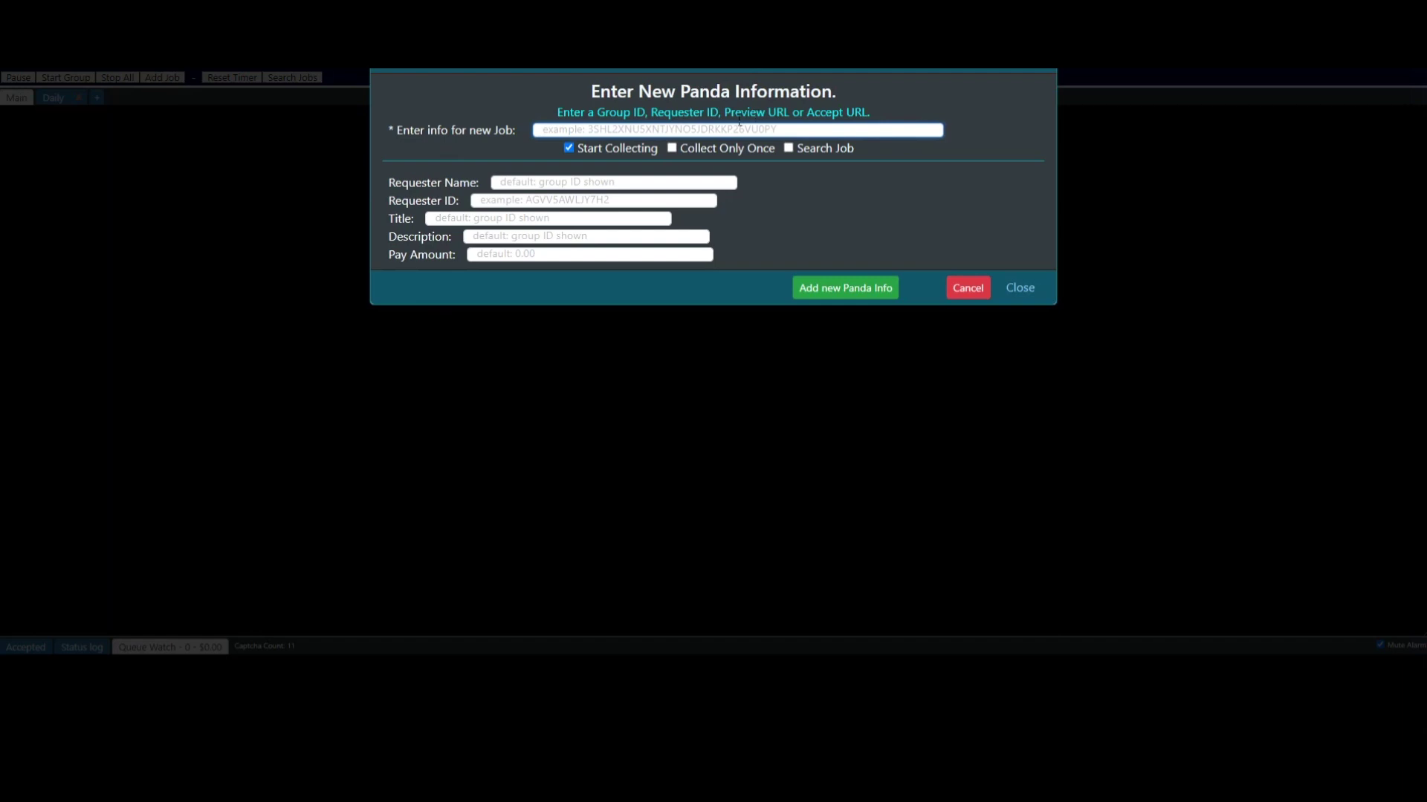
Step: Paste the Semantic segmentation preview URL into the new job field and set it to collect only once
{"action": "right_click", "coordinate": [587, 133]}
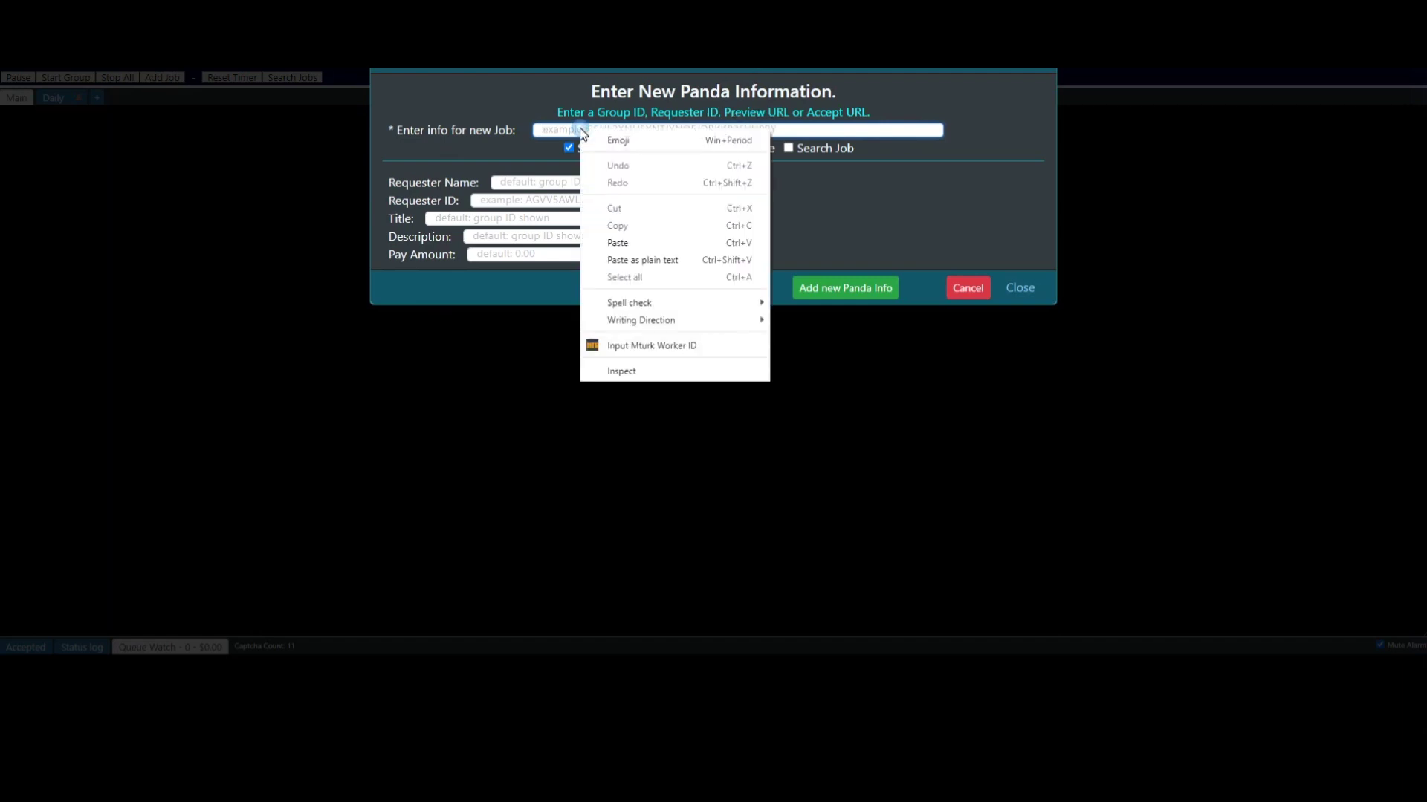
{"action": "left_click", "coordinate": [618, 243]}
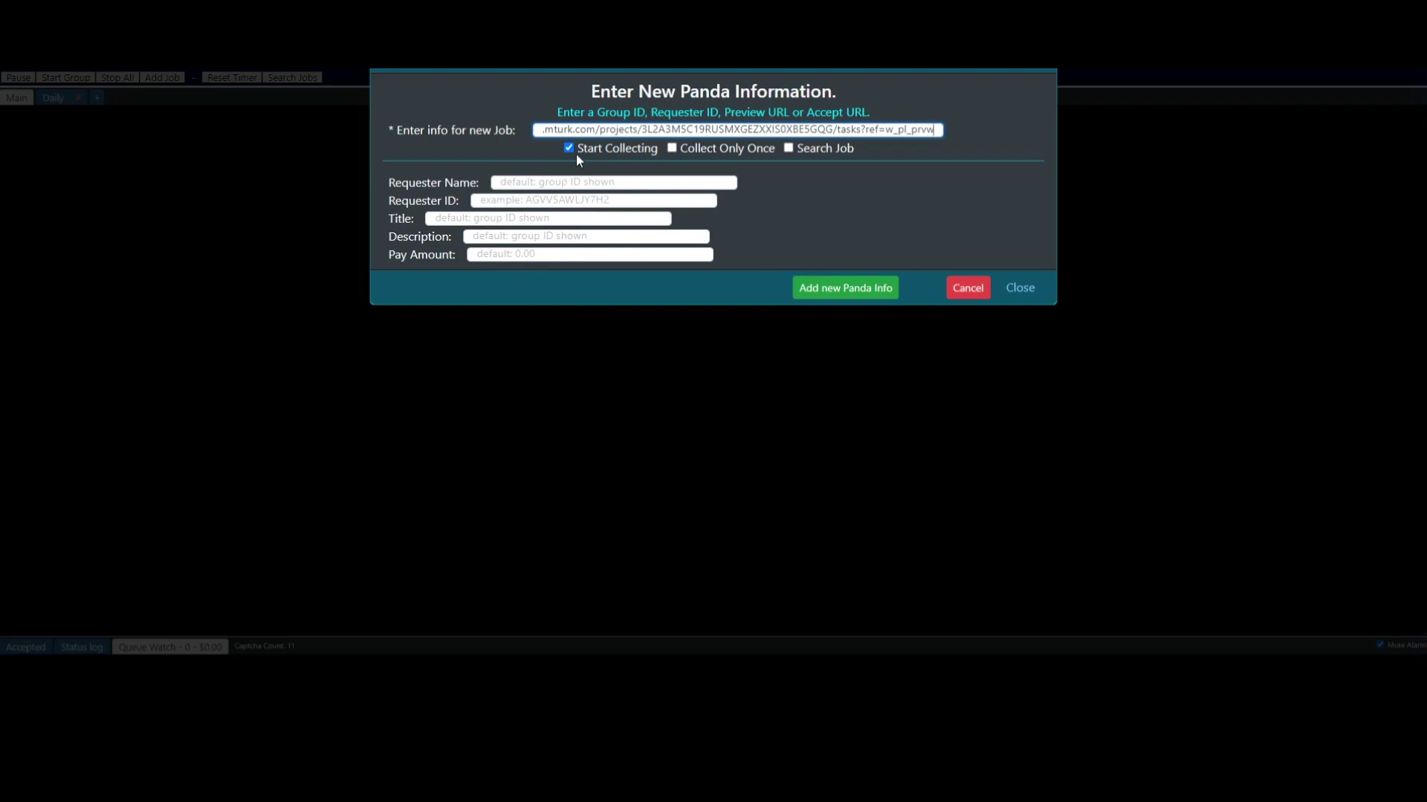
{"action": "left_click", "coordinate": [672, 149]}
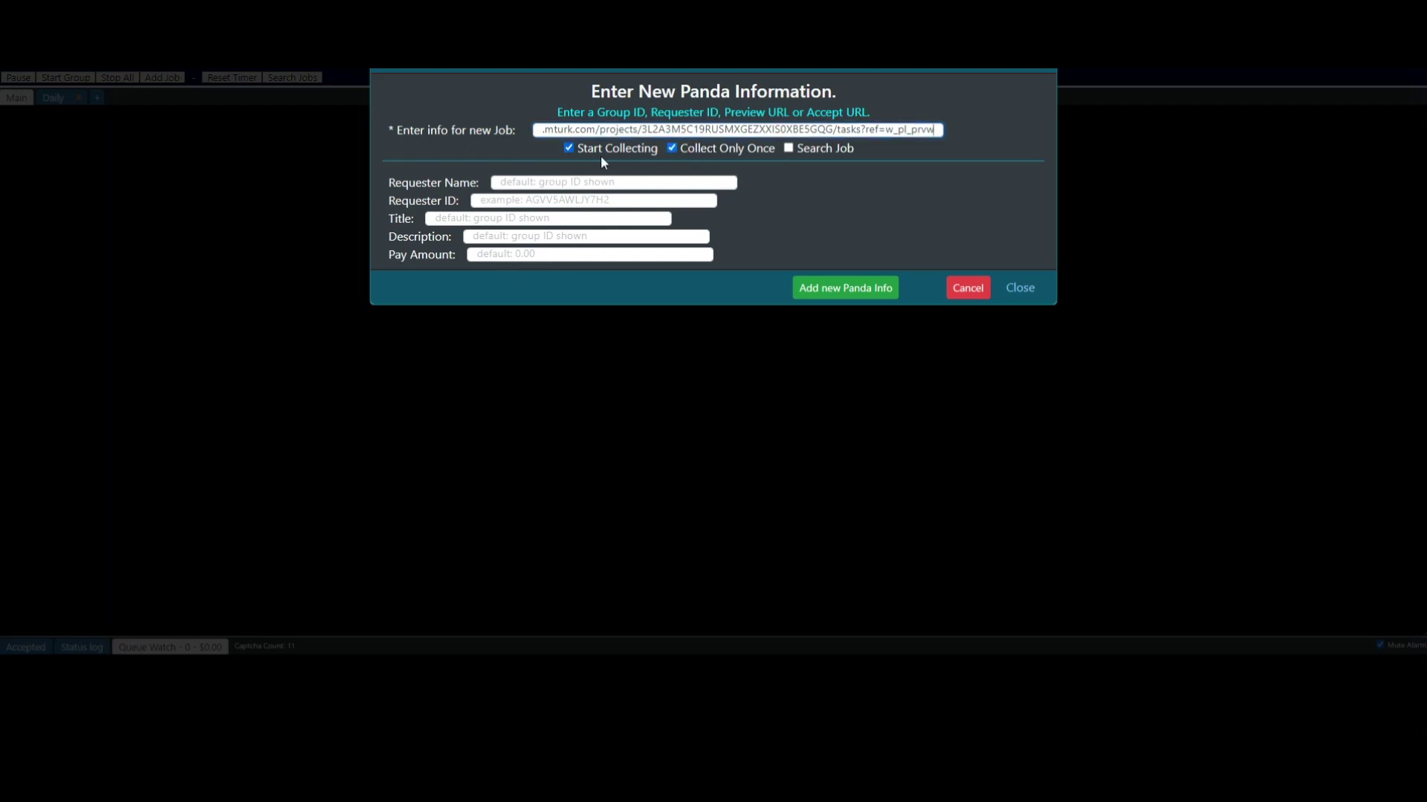